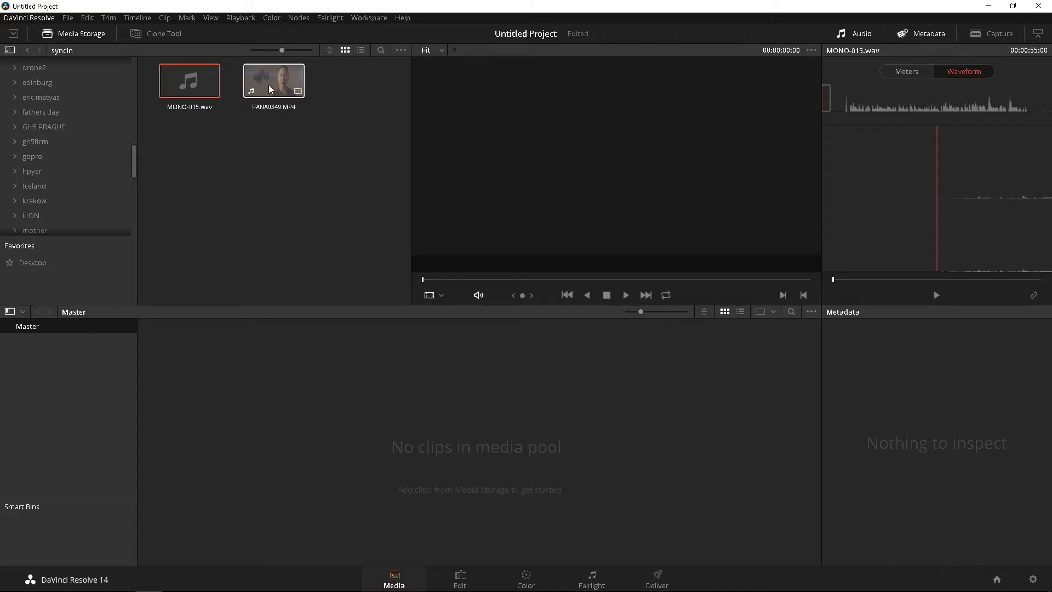
Import PANA0349.MP4 without changing the project frame rate, then import and select MONO-015.wav.
{"action": "left_click_drag", "start_coordinate": [270, 83], "coordinate": [247, 365]}
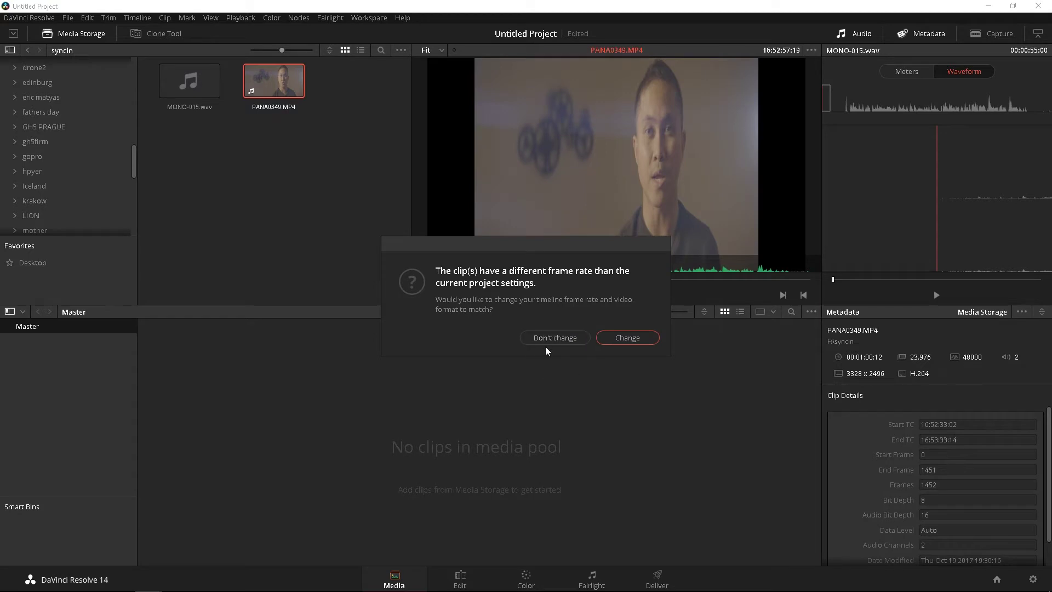
{"action": "left_click", "coordinate": [549, 338]}
{"action": "left_click_drag", "start_coordinate": [189, 82], "coordinate": [316, 451]}
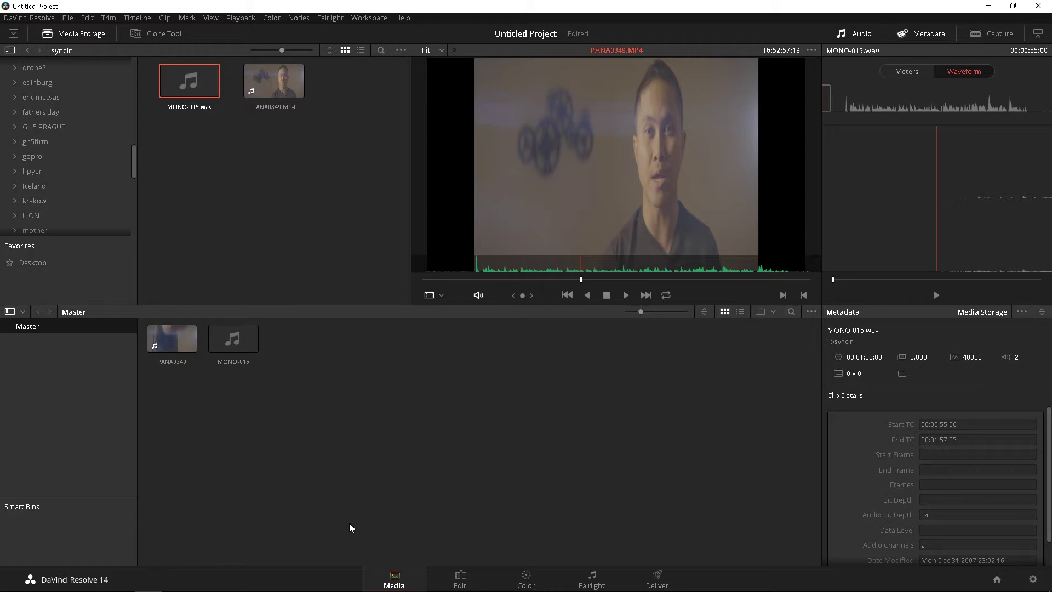
{"action": "left_click", "coordinate": [237, 360]}
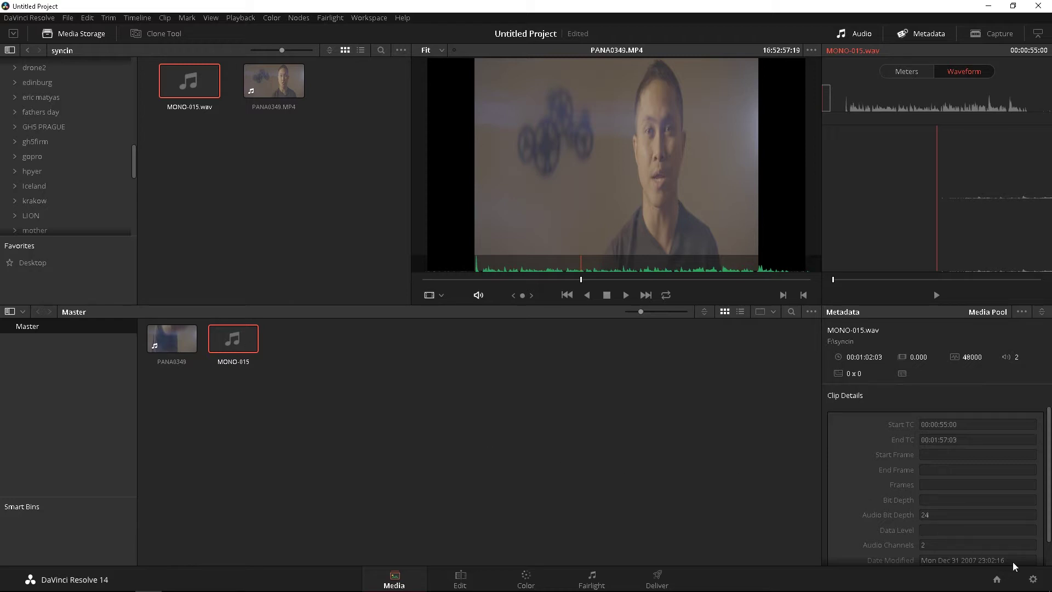
Set the timeline resolution to 1920 x 800 and mismatched inputs to 'Scale full frame with crop', then save.
{"action": "left_click", "coordinate": [1034, 580]}
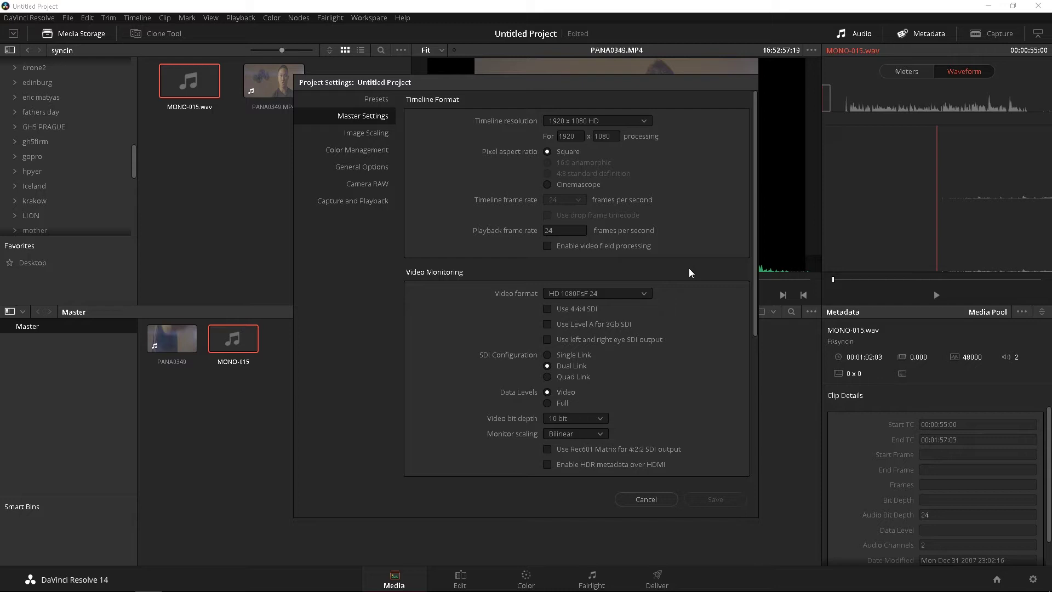
{"action": "left_click", "coordinate": [603, 135]}
{"action": "type", "text": "800"}
{"action": "left_click", "coordinate": [361, 133]}
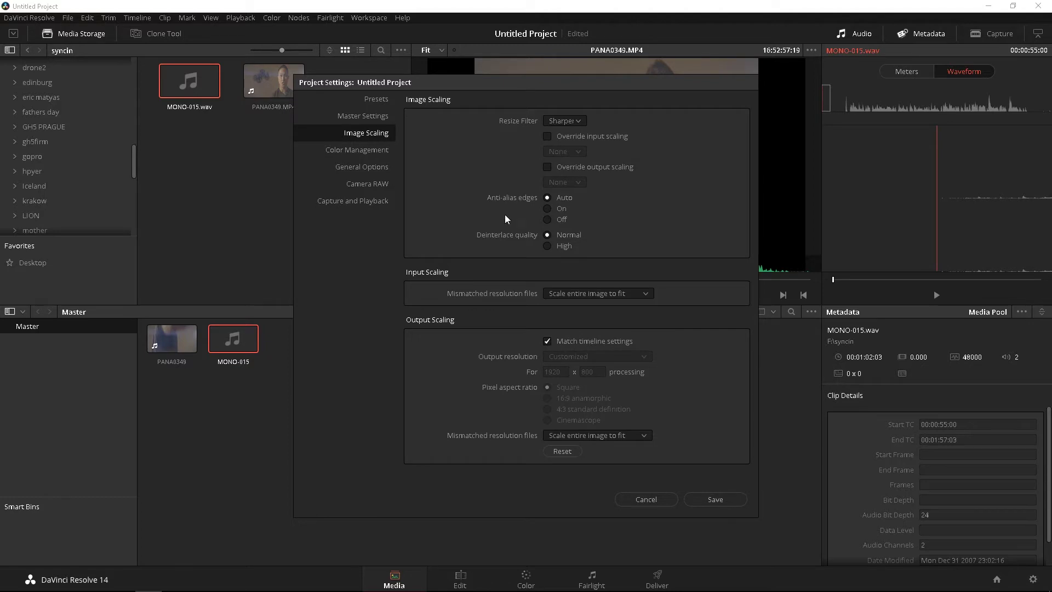
{"action": "left_click", "coordinate": [593, 295]}
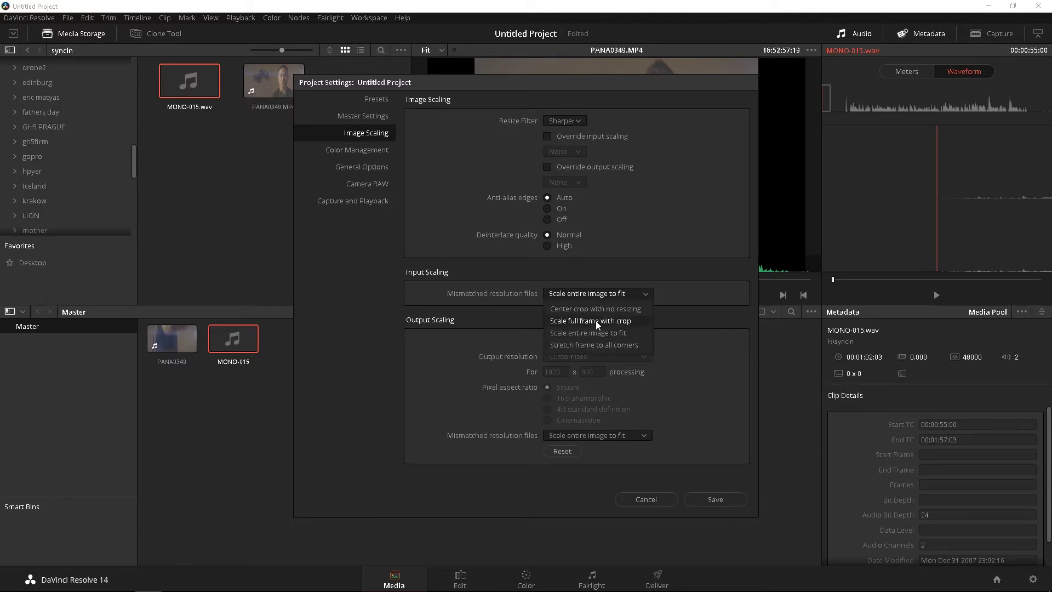
{"action": "left_click", "coordinate": [597, 320]}
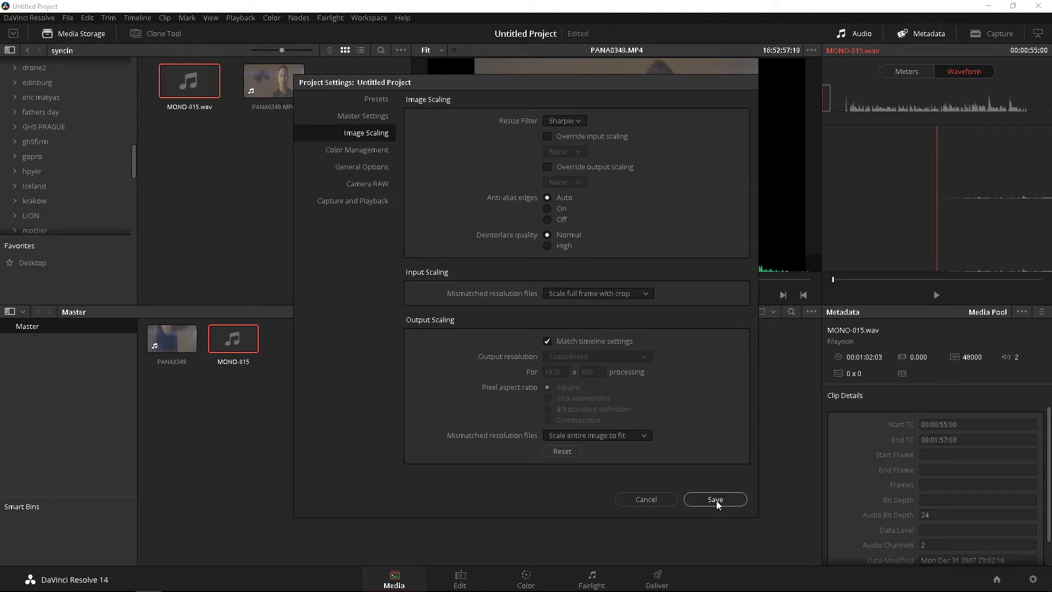
{"action": "left_click", "coordinate": [715, 500]}
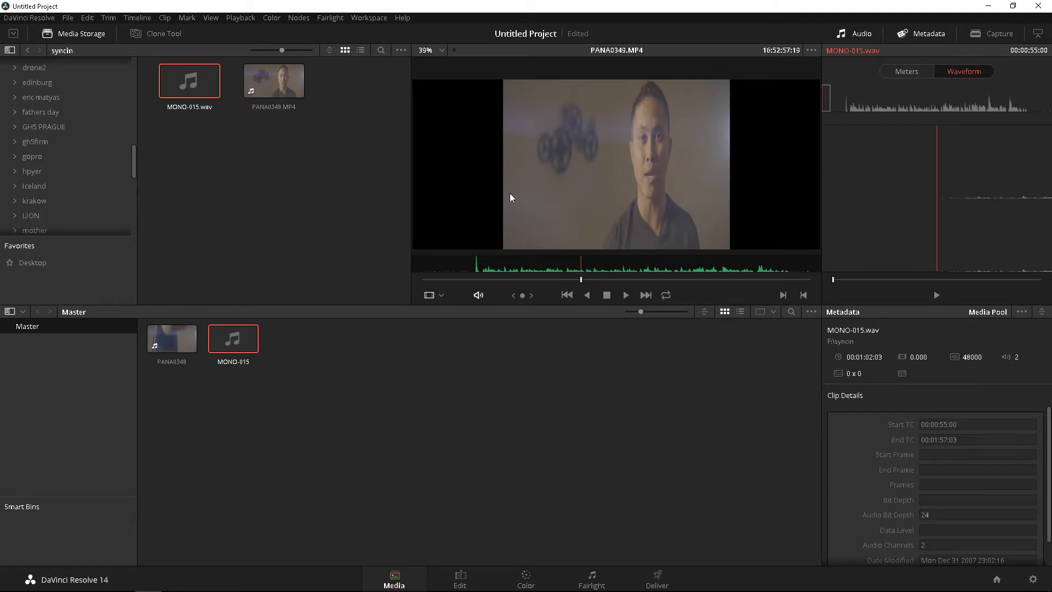
Set PANA0349's pixel aspect ratio to CinemaScope in its Clip Attributes.
{"action": "left_click", "coordinate": [170, 343]}
{"action": "right_click", "coordinate": [170, 343]}
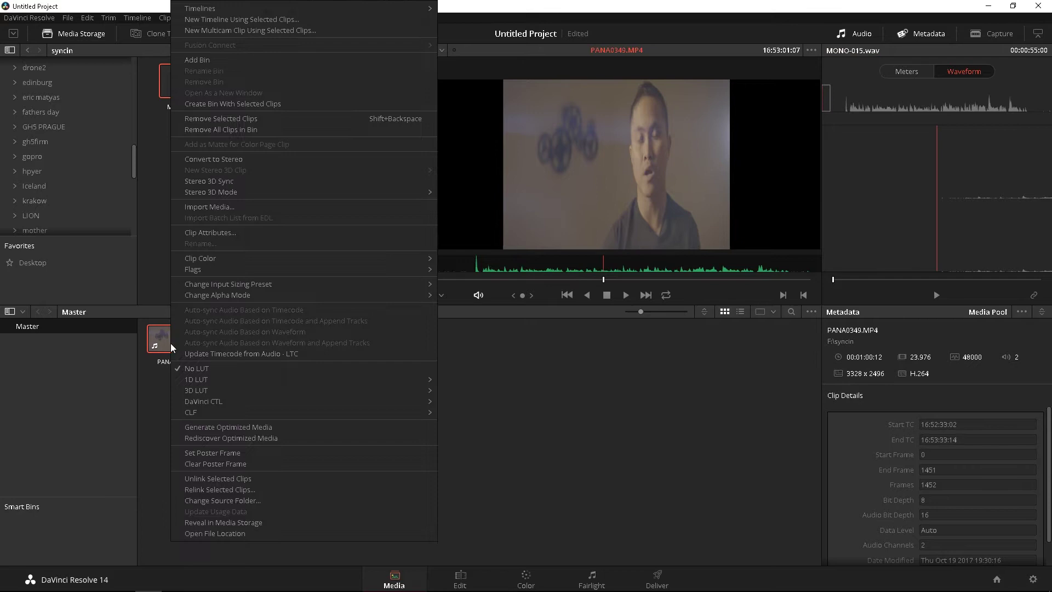
{"action": "left_click", "coordinate": [211, 233]}
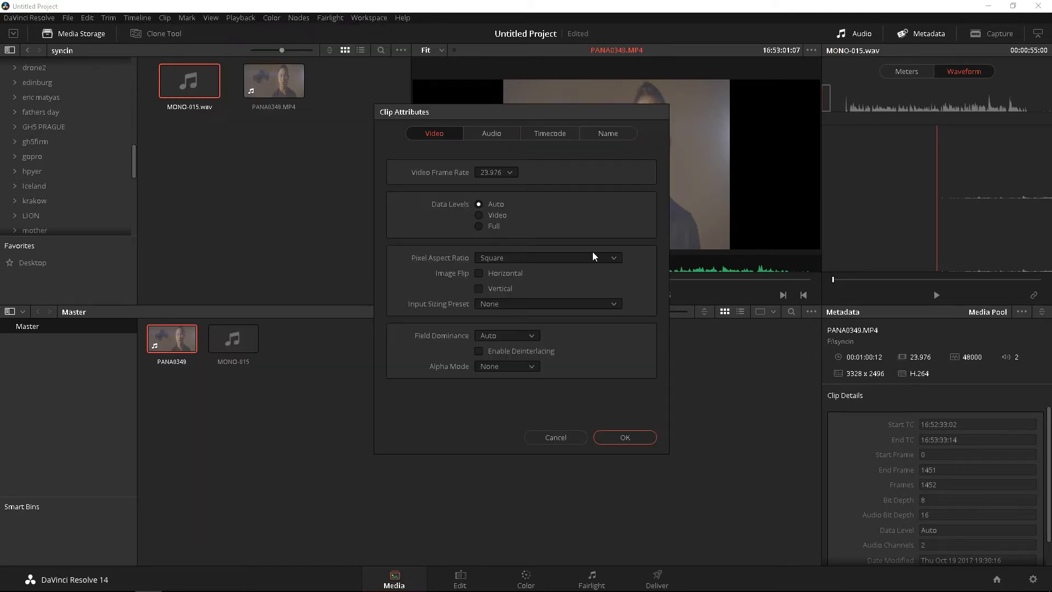
{"action": "left_click", "coordinate": [490, 258]}
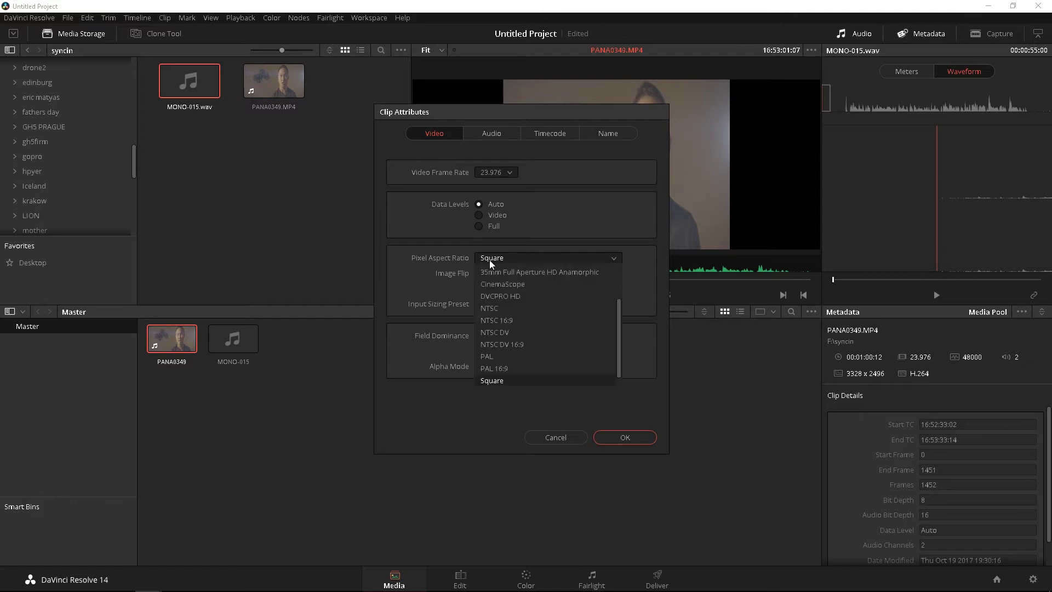
{"action": "left_click", "coordinate": [501, 285]}
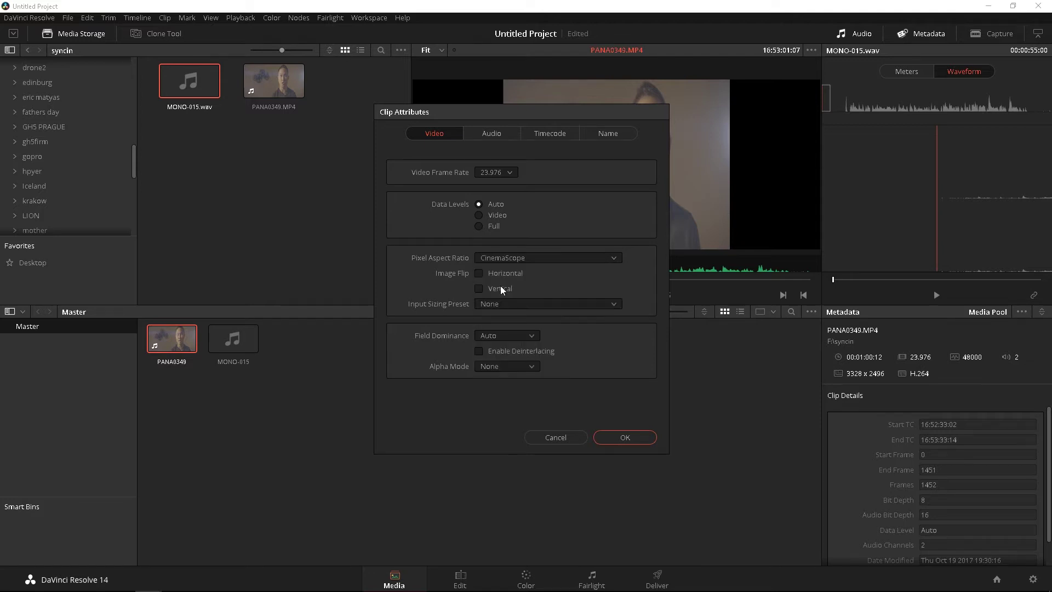
{"action": "left_click", "coordinate": [621, 436]}
Scrub the viewer back to 16:52:40:00 in the clip.
{"action": "scroll", "coordinate": [669, 162], "scroll_direction": "down", "scroll_amount": 2}
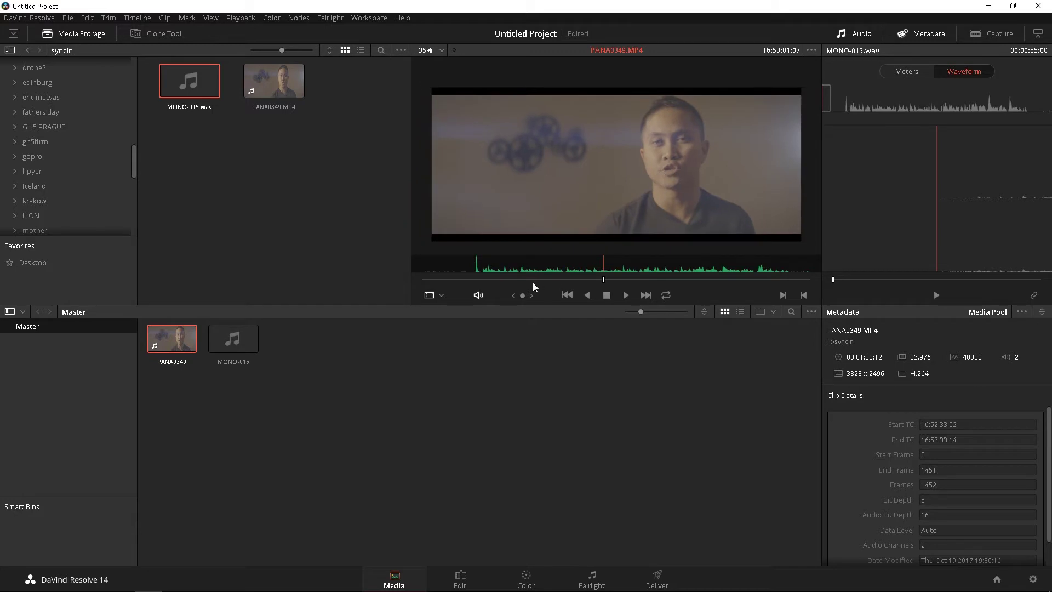
{"action": "left_click_drag", "start_coordinate": [525, 281], "coordinate": [512, 280]}
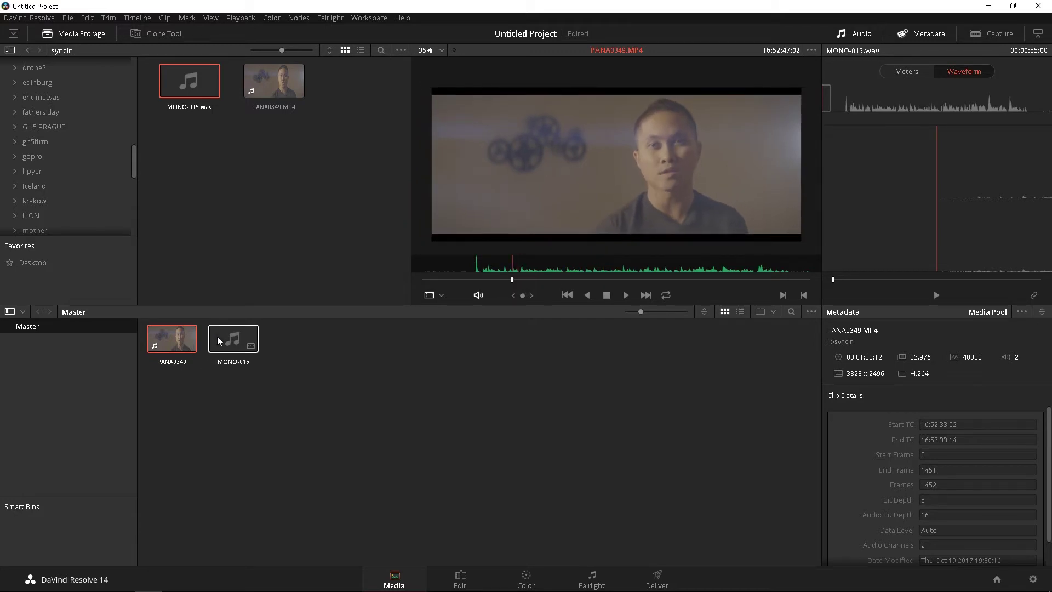
{"action": "left_click", "coordinate": [466, 277]}
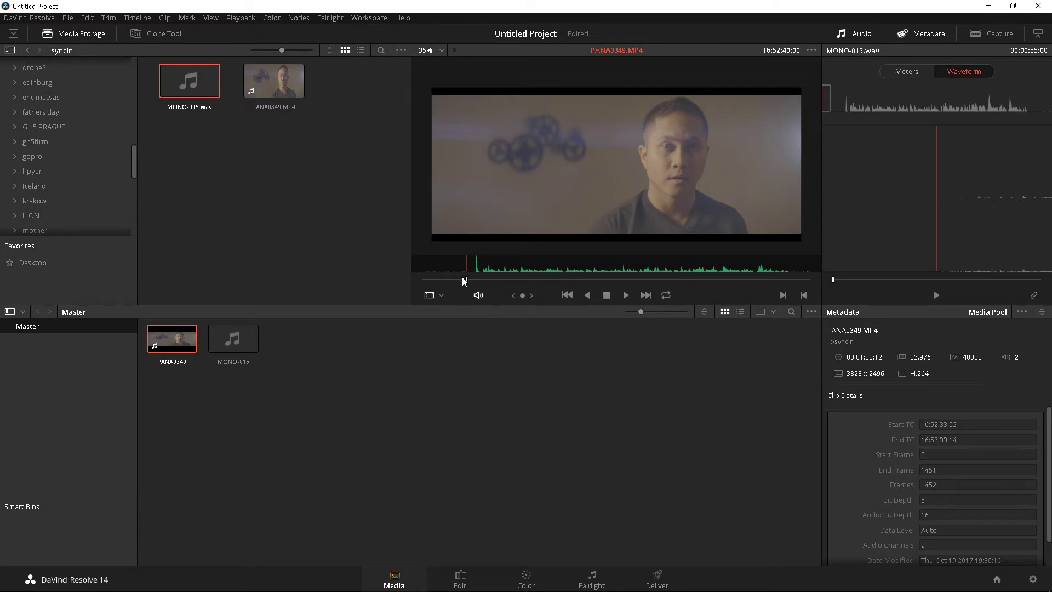
Scrub near the clap, then step frame by frame to land on 16:52:41:09.
{"action": "left_click_drag", "start_coordinate": [470, 280], "coordinate": [463, 285]}
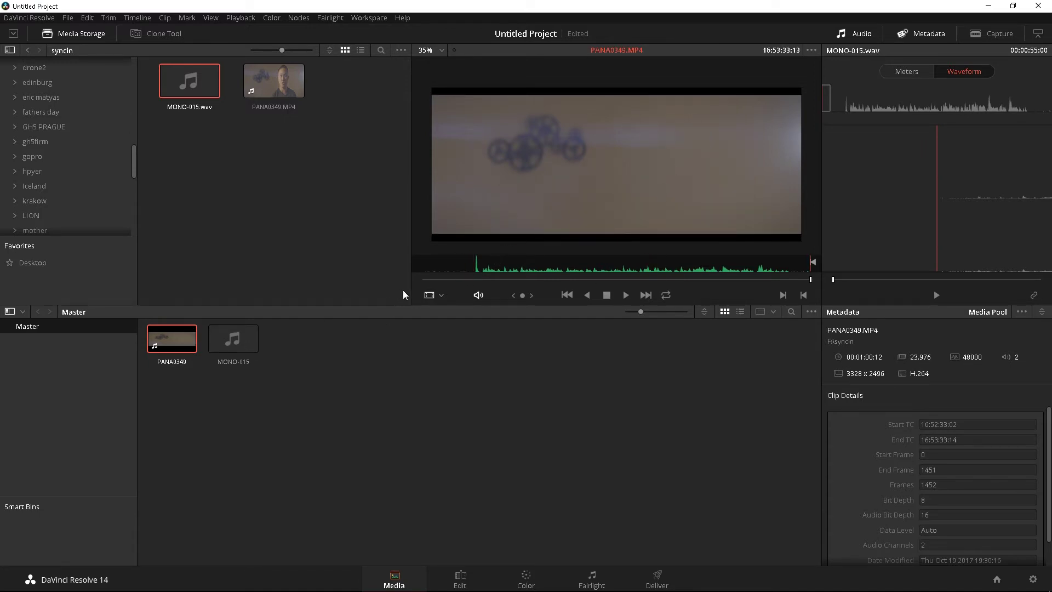
{"action": "left_click_drag", "start_coordinate": [468, 278], "coordinate": [476, 282]}
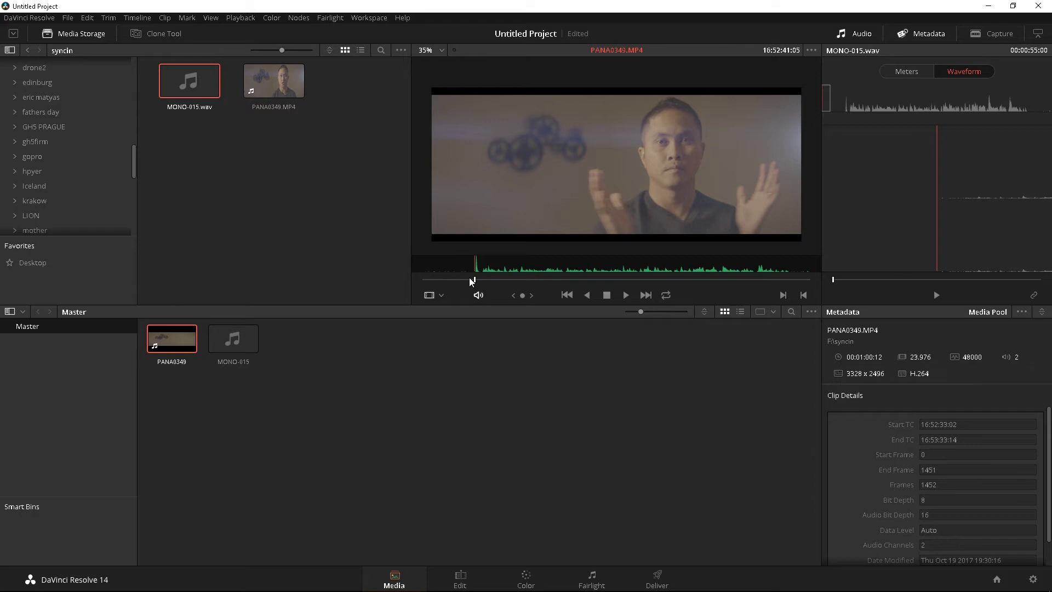
{"action": "key", "text": "Right"}
{"action": "key", "text": "Right"}
{"action": "key", "text": "Right"}
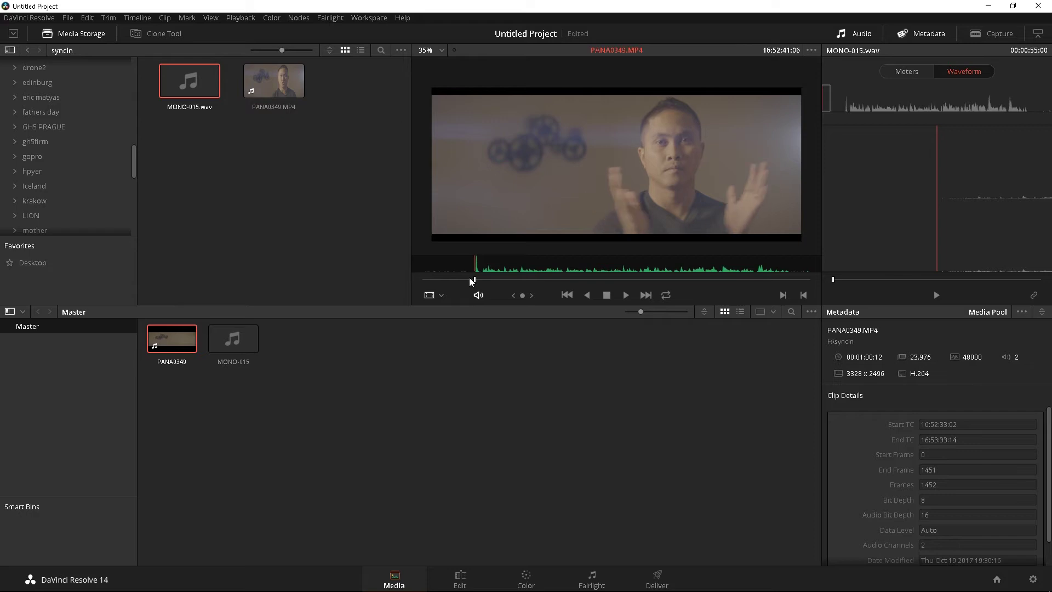
{"action": "key", "text": "Right"}
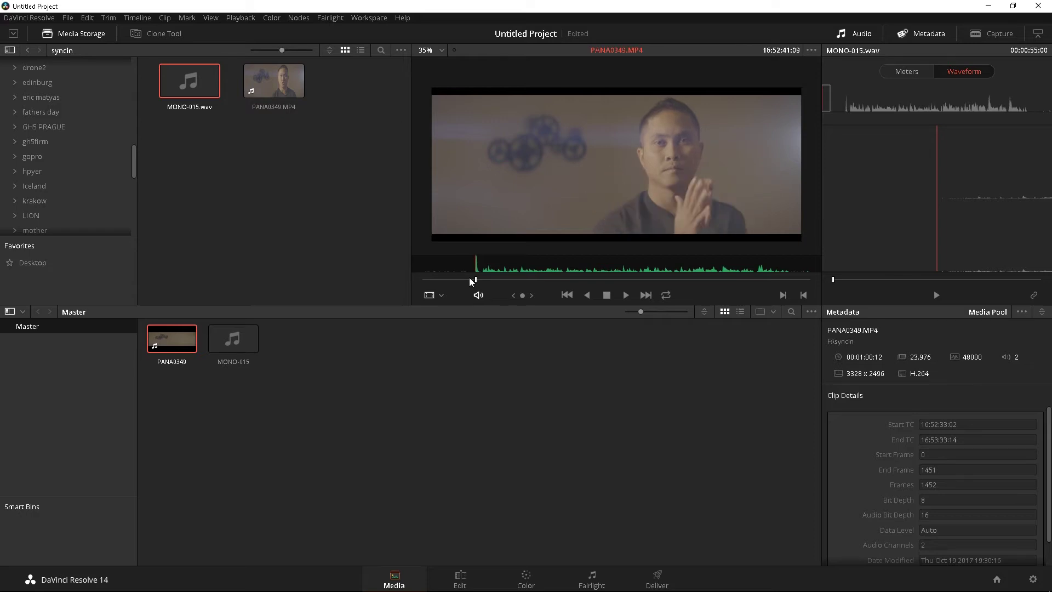
{"action": "key", "text": "Left"}
{"action": "key", "text": "Right"}
{"action": "left_click", "coordinate": [228, 339]}
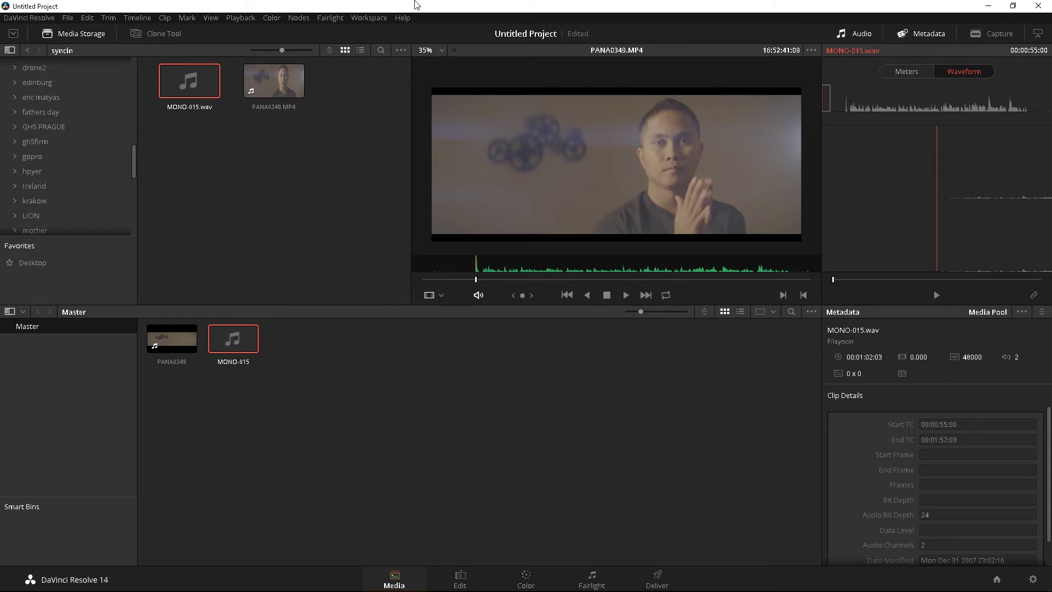
{"action": "left_click", "coordinate": [367, 19]}
{"action": "left_click", "coordinate": [403, 197]}
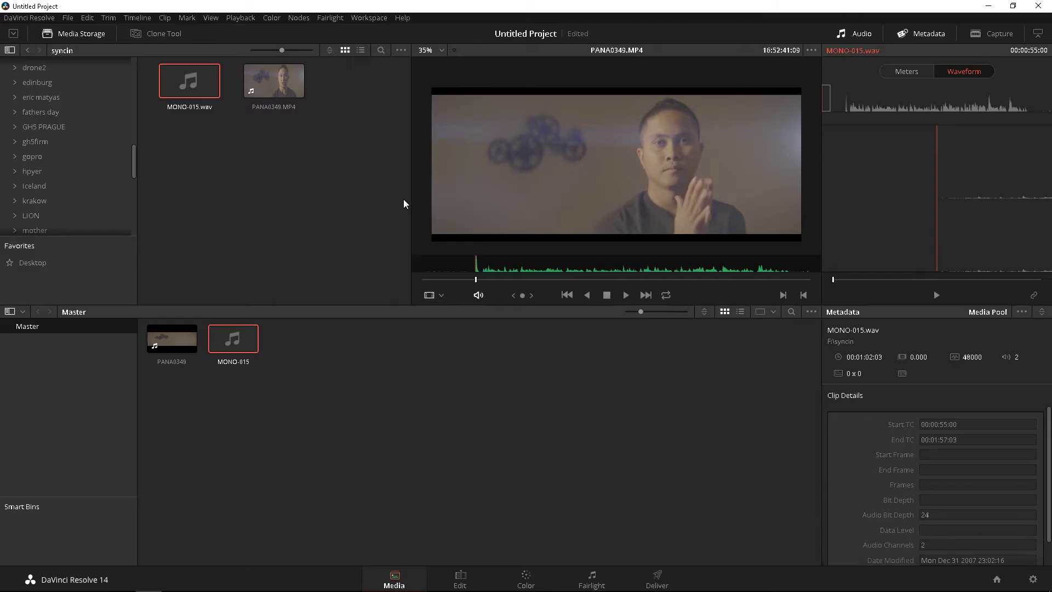
{"action": "left_click", "coordinate": [915, 71]}
{"action": "left_click", "coordinate": [957, 74]}
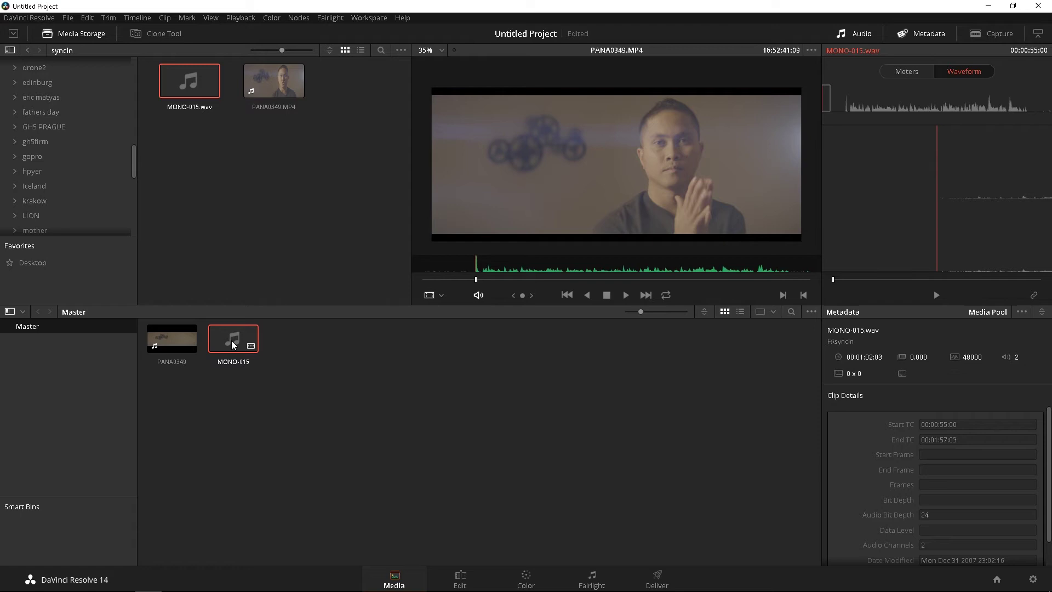
{"action": "left_click", "coordinate": [856, 279]}
{"action": "left_click_drag", "start_coordinate": [854, 278], "coordinate": [854, 278]}
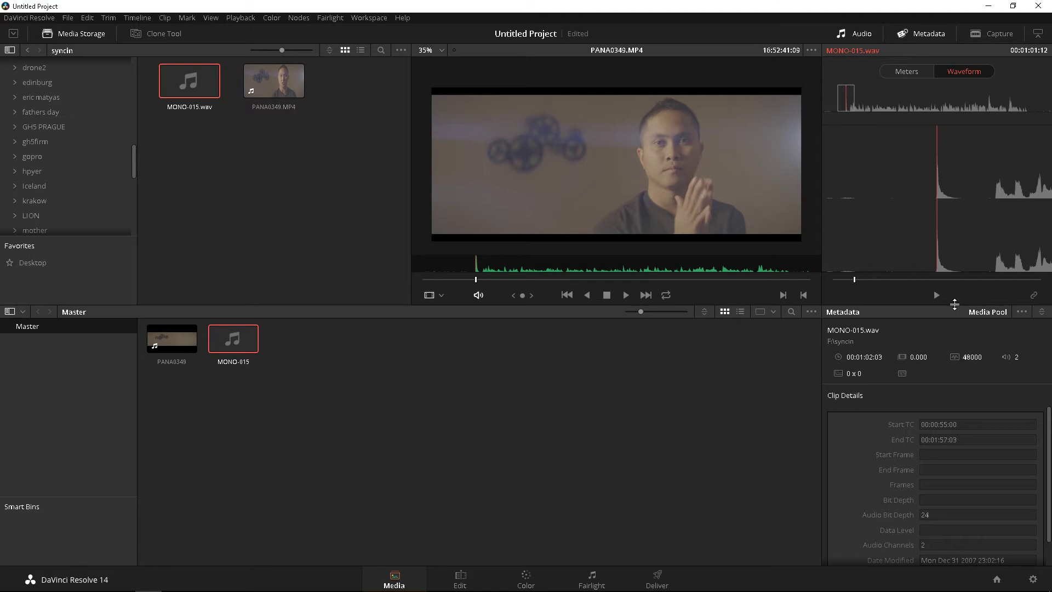
{"action": "left_click", "coordinate": [1036, 297]}
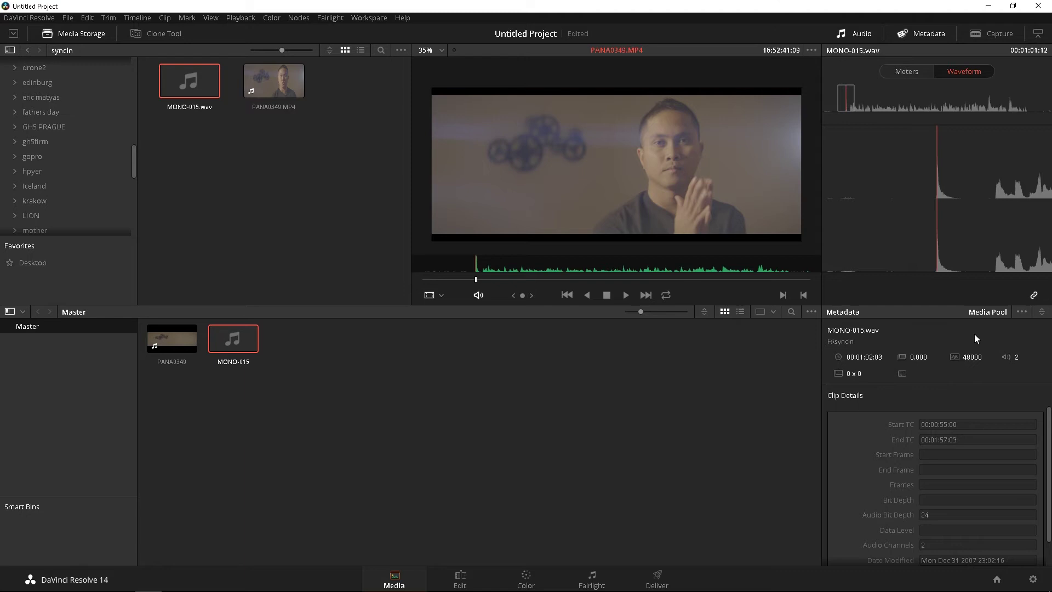
Play PANA0349 from an earlier point to hear its camera audio, then stop.
{"action": "left_click", "coordinate": [169, 346]}
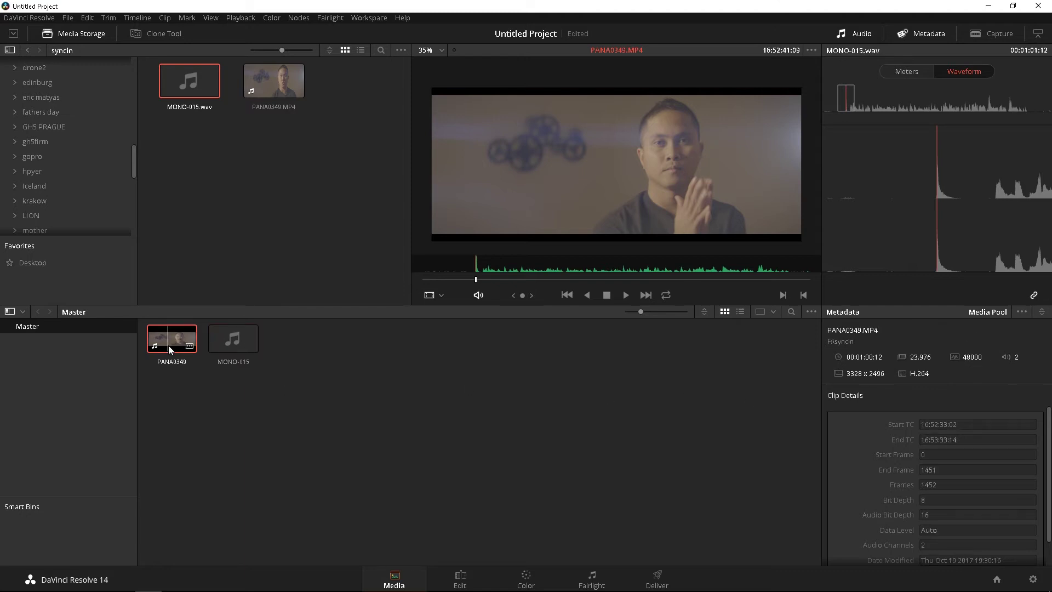
{"action": "left_click", "coordinate": [435, 280]}
{"action": "left_click", "coordinate": [626, 295]}
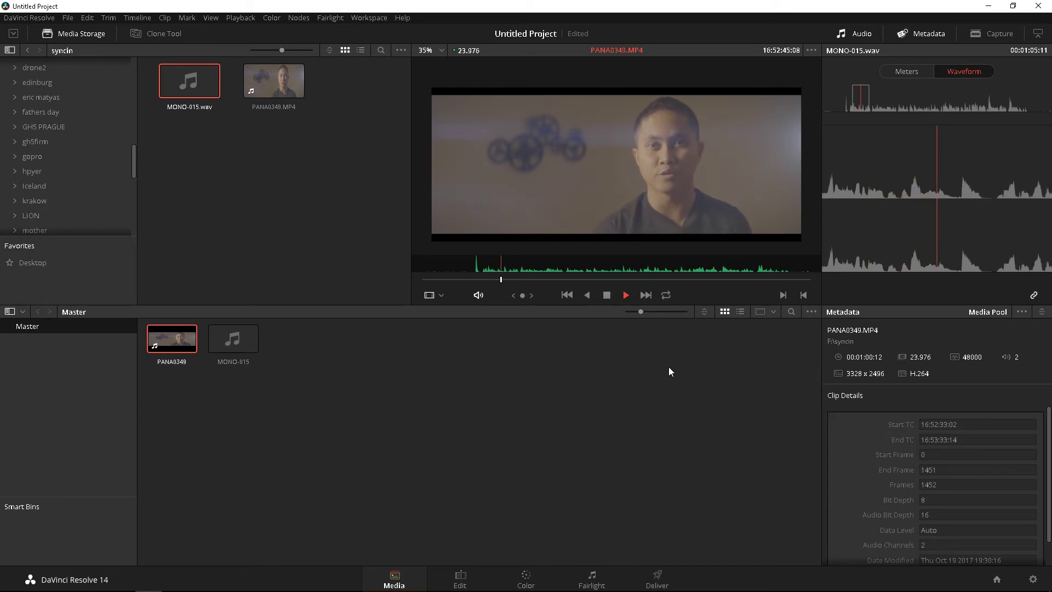
{"action": "left_click", "coordinate": [607, 295]}
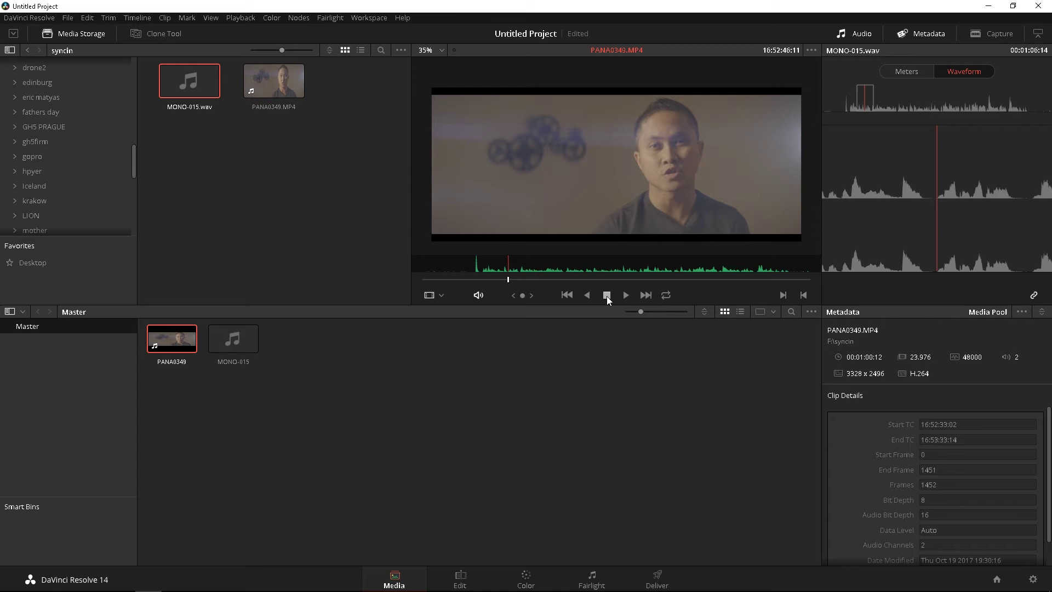
Remove both clips, then re-import PANA0349.MP4 (keeping the frame rate) and MONO-015.wav.
{"action": "left_click_drag", "start_coordinate": [467, 393], "coordinate": [45, 292]}
{"action": "key", "text": "Delete"}
{"action": "left_click", "coordinate": [657, 337]}
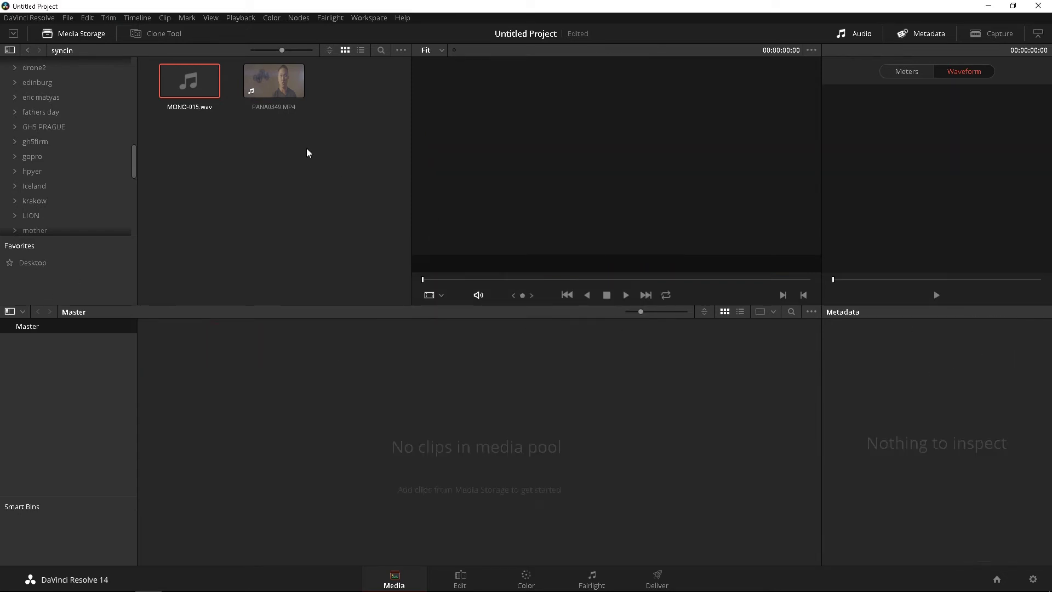
{"action": "left_click_drag", "start_coordinate": [259, 91], "coordinate": [251, 441]}
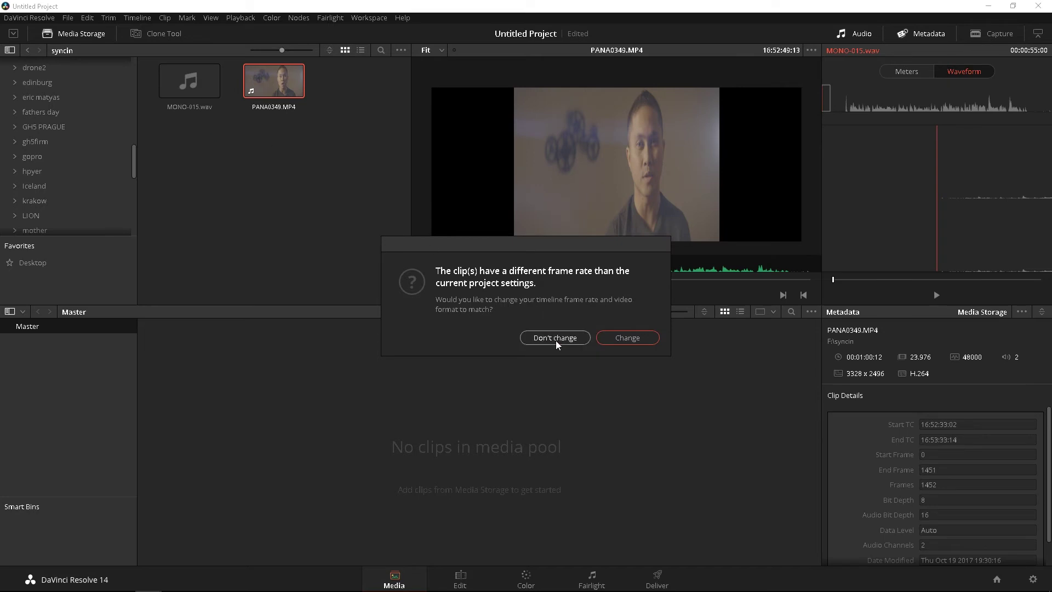
{"action": "left_click", "coordinate": [557, 338]}
{"action": "left_click_drag", "start_coordinate": [189, 80], "coordinate": [235, 339]}
Set PANA0349's pixel aspect ratio to CinemaScope, then select the PANA0349 clip.
{"action": "right_click", "coordinate": [164, 341]}
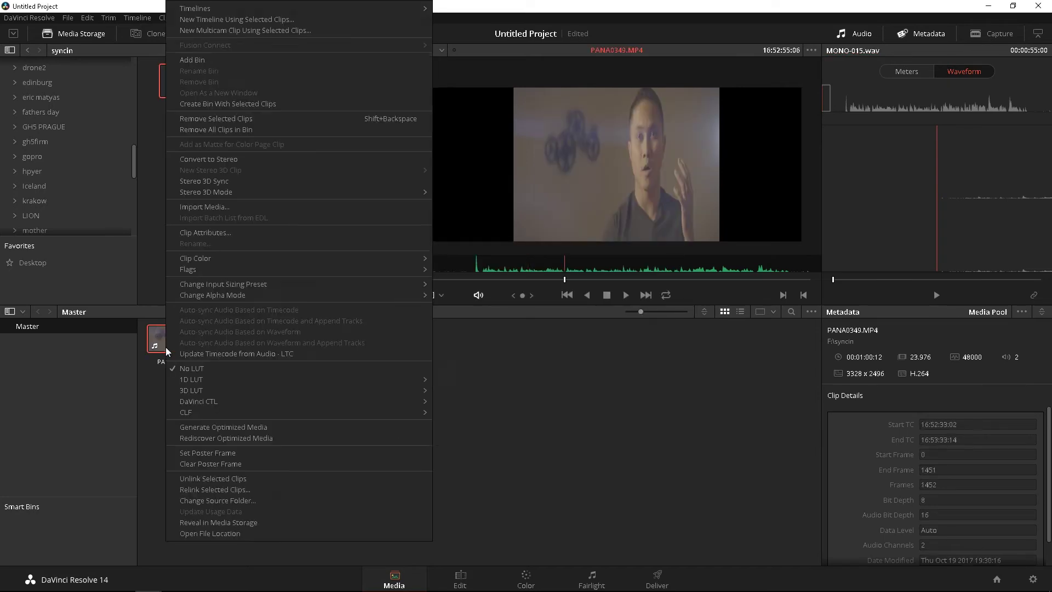
{"action": "left_click", "coordinate": [216, 233]}
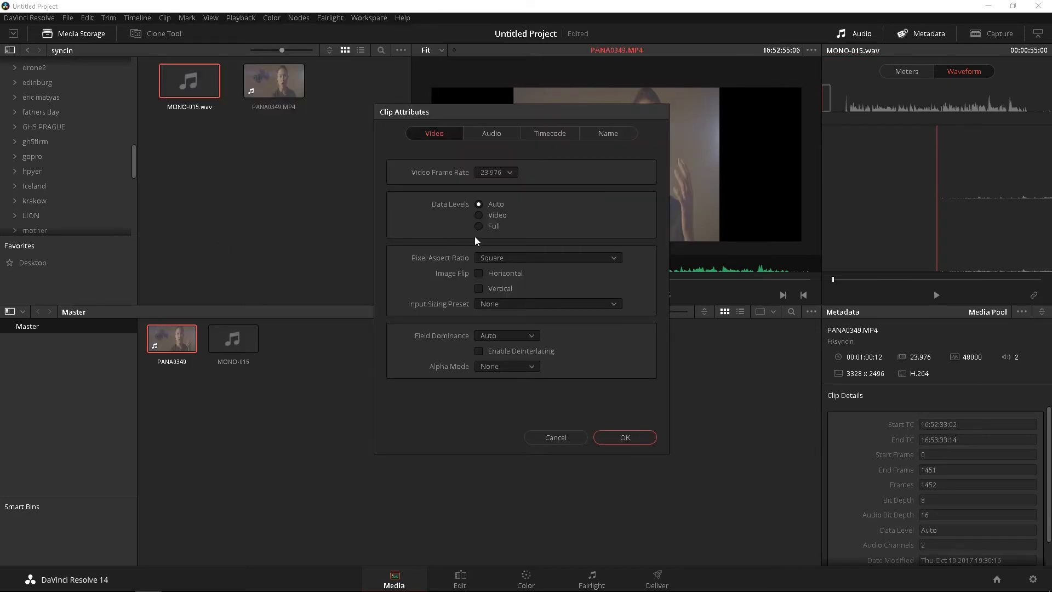
{"action": "left_click", "coordinate": [515, 259]}
{"action": "left_click", "coordinate": [502, 284]}
{"action": "left_click", "coordinate": [625, 437]}
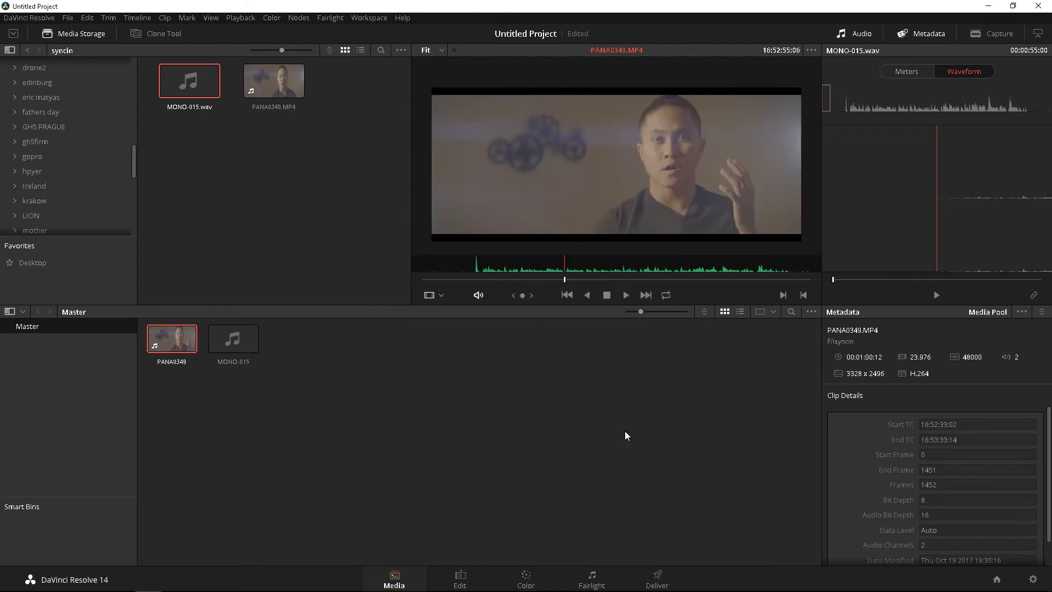
{"action": "left_click", "coordinate": [241, 343]}
{"action": "left_click", "coordinate": [173, 353]}
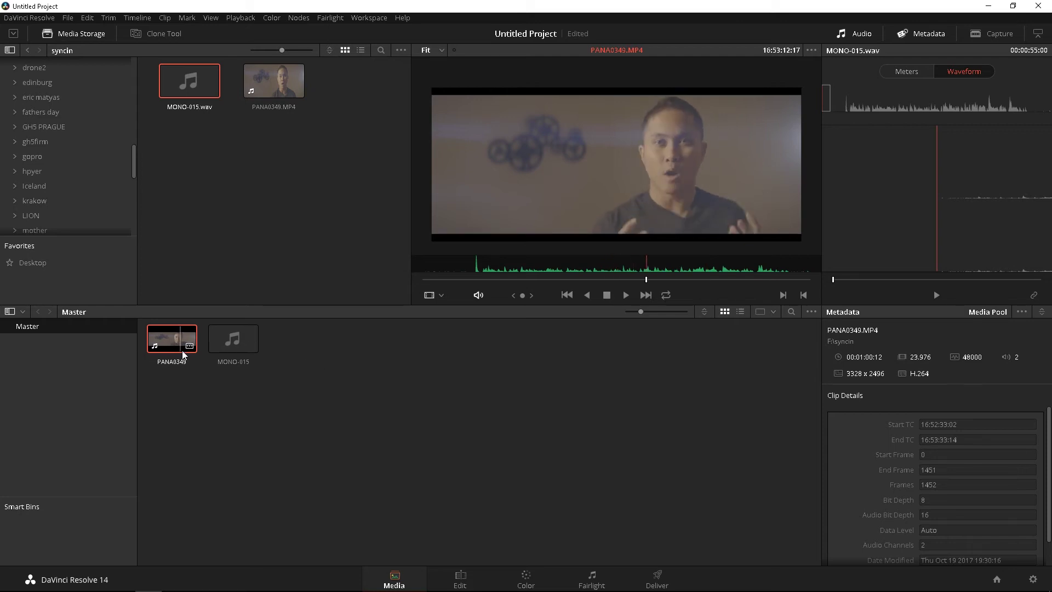
Select PANA0349 and MONO-015 together and run Auto-sync Audio Based on Waveform.
{"action": "left_click", "coordinate": [235, 339], "text": "ctrl"}
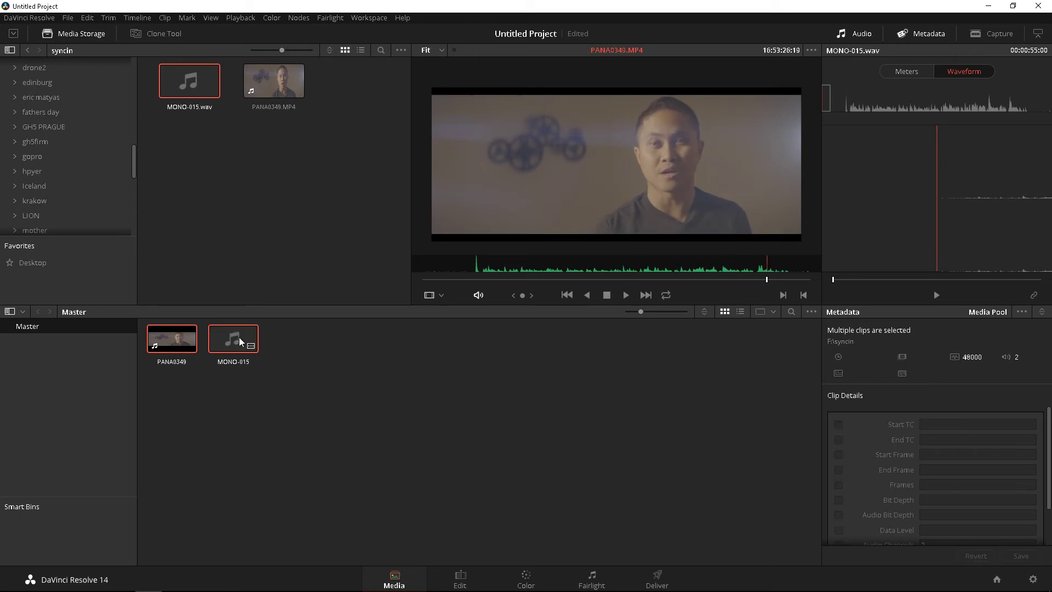
{"action": "right_click", "coordinate": [239, 342]}
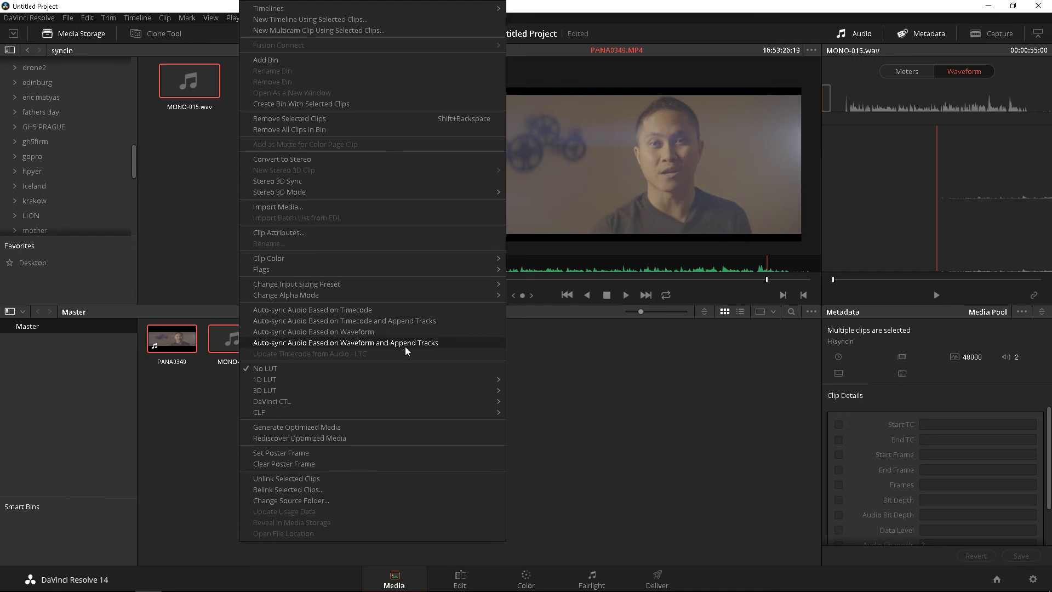
{"action": "left_click", "coordinate": [372, 332]}
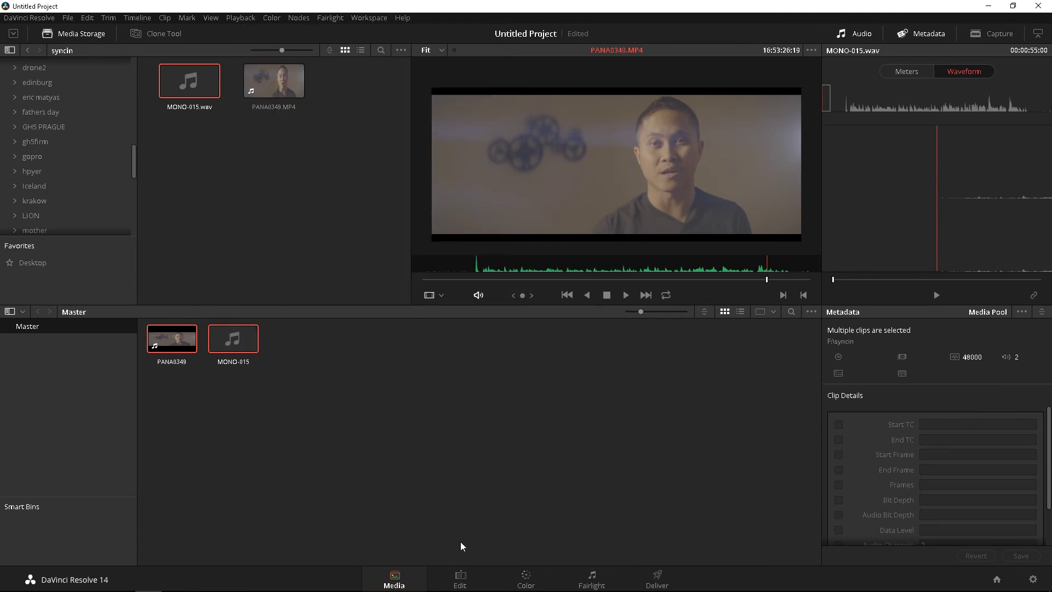
On the Edit page, place PANA0349 on a test timeline, play to check sync, then undo it.
{"action": "left_click", "coordinate": [460, 578]}
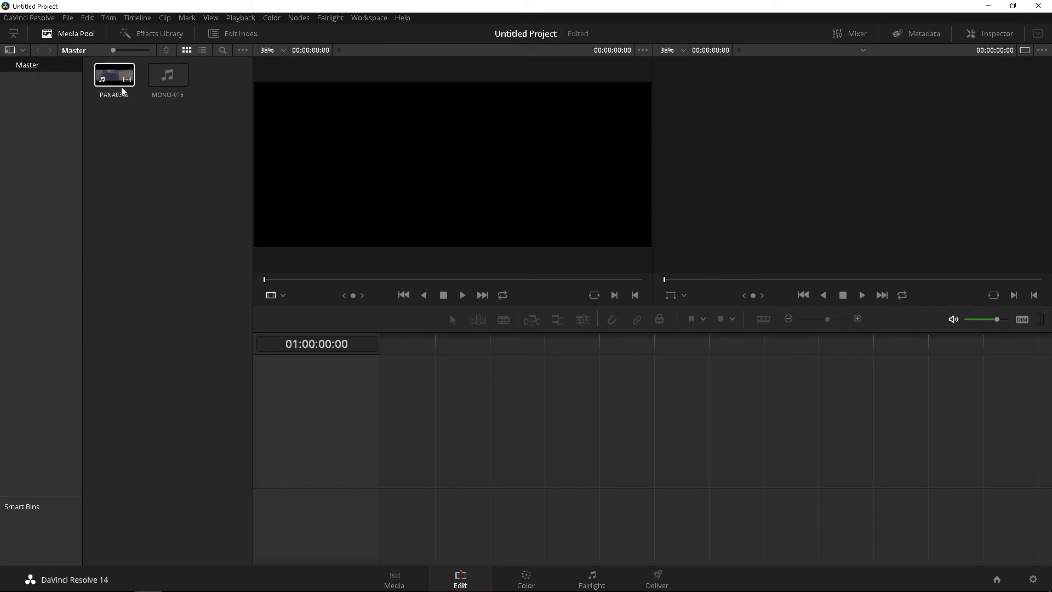
{"action": "left_click_drag", "start_coordinate": [123, 91], "coordinate": [339, 364]}
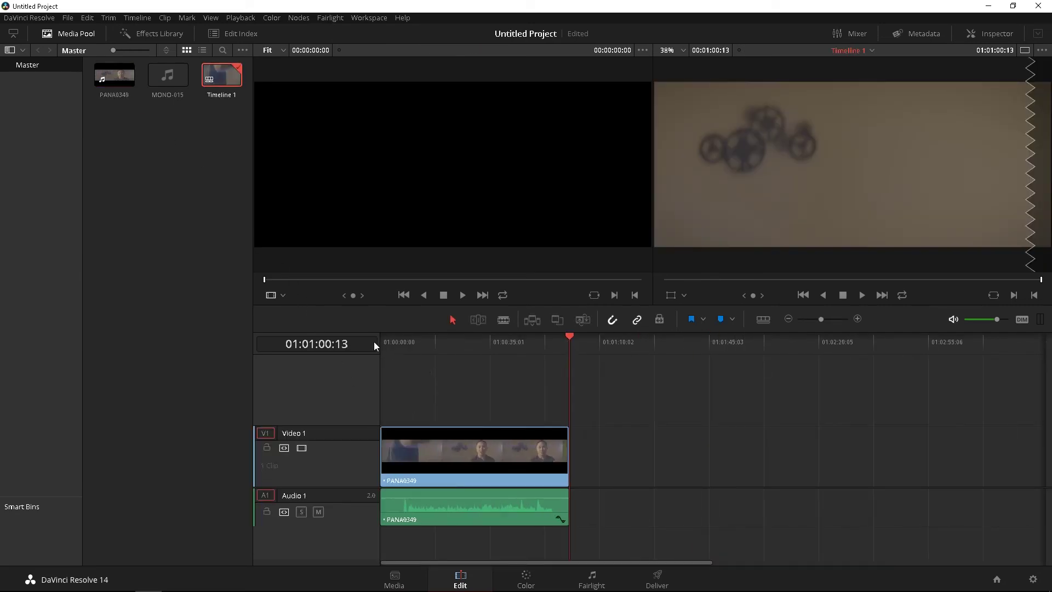
{"action": "left_click", "coordinate": [399, 343]}
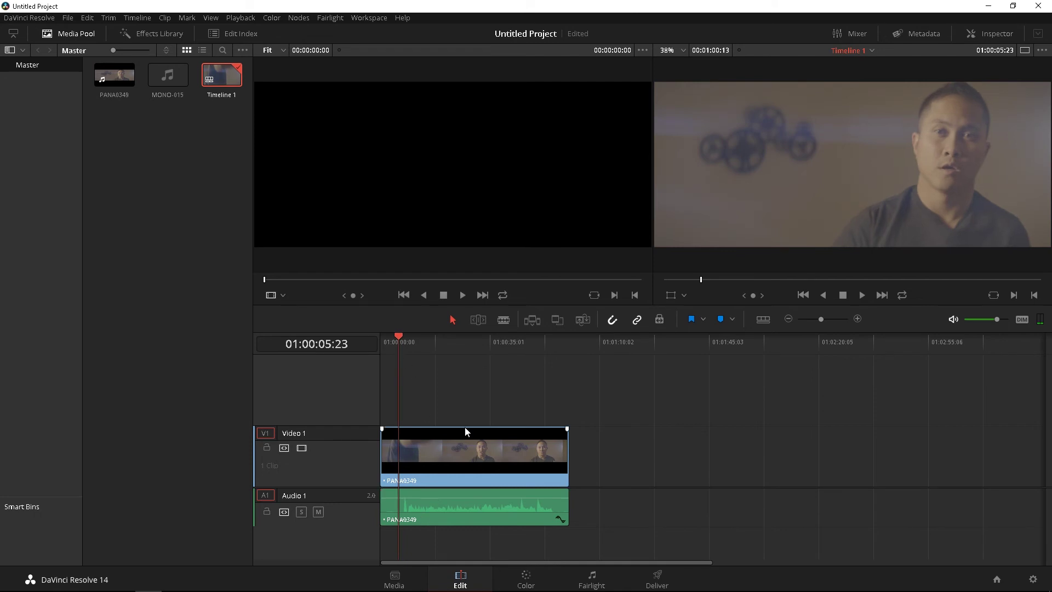
{"action": "left_click", "coordinate": [861, 295]}
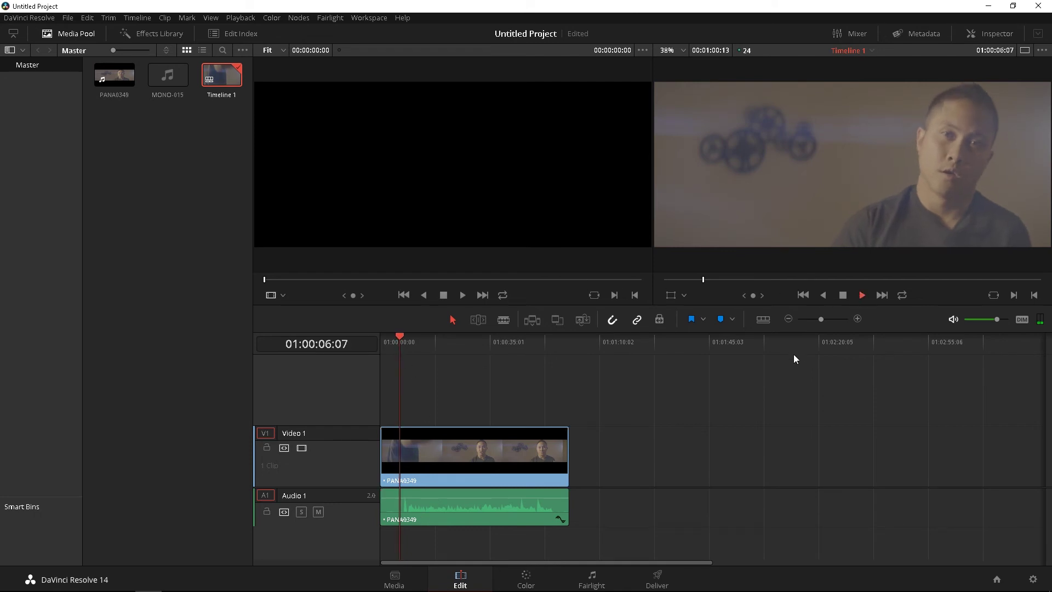
{"action": "left_click", "coordinate": [844, 296]}
{"action": "left_click", "coordinate": [412, 507]}
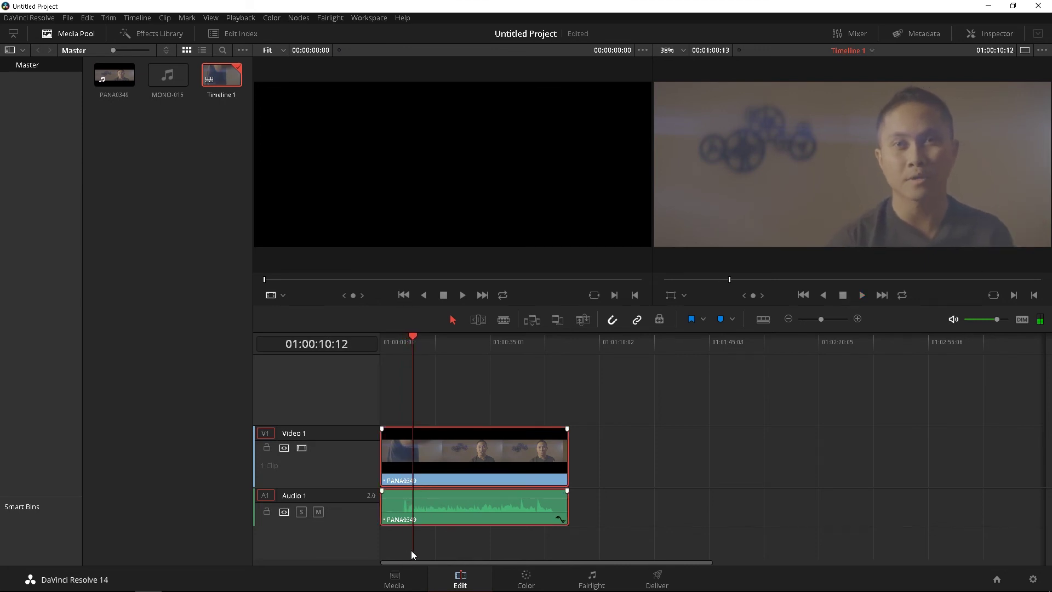
{"action": "key", "text": "ctrl+z"}
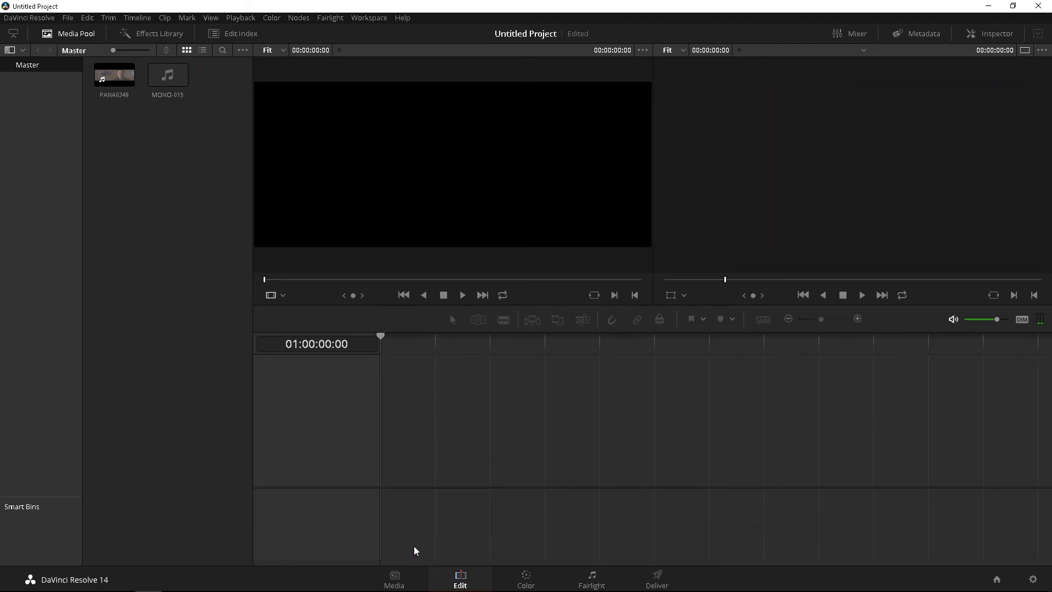
{"action": "left_click", "coordinate": [399, 581]}
{"action": "left_click", "coordinate": [170, 343]}
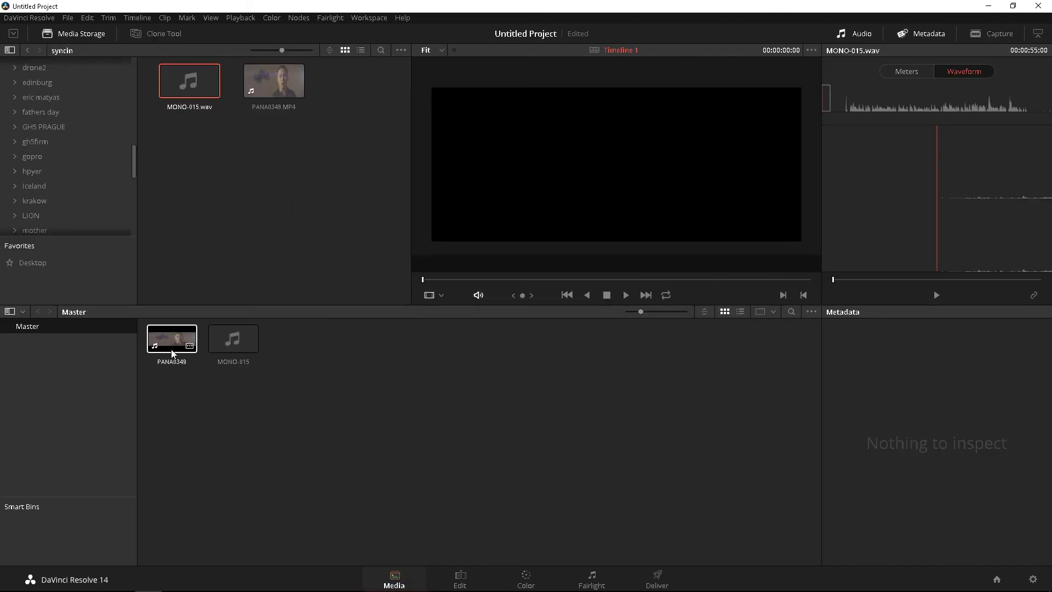
{"action": "left_click", "coordinate": [227, 338], "text": "ctrl"}
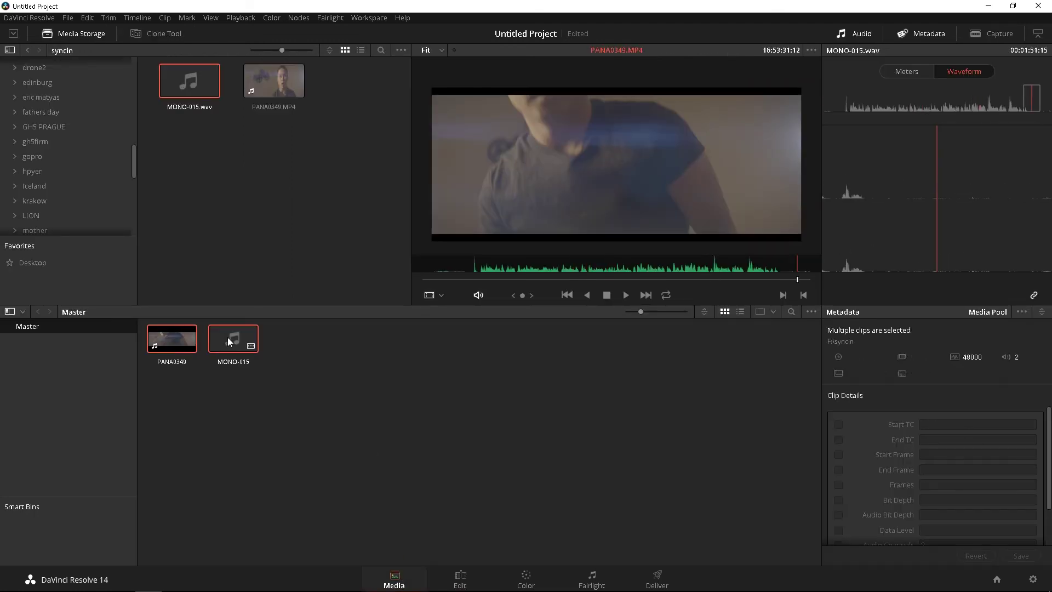
{"action": "right_click", "coordinate": [228, 337]}
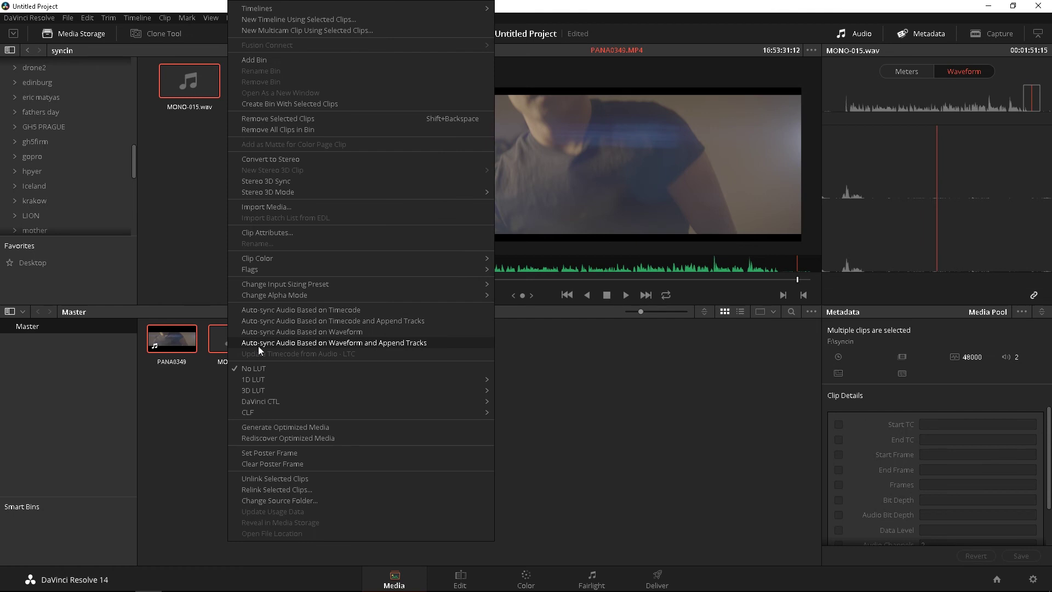
{"action": "left_click", "coordinate": [258, 346]}
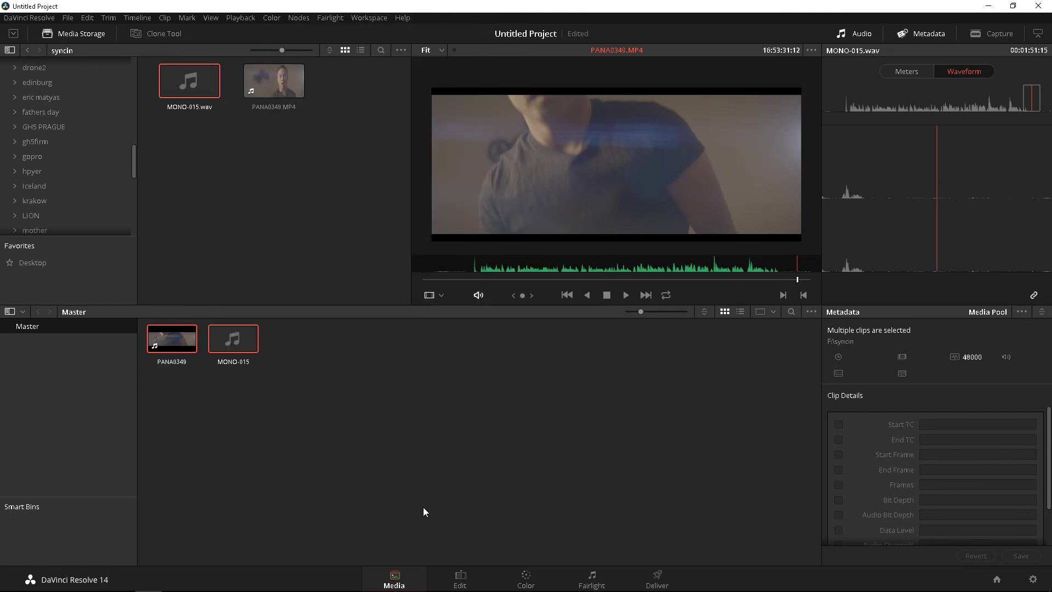
{"action": "left_click", "coordinate": [460, 577]}
{"action": "left_click", "coordinate": [111, 86]}
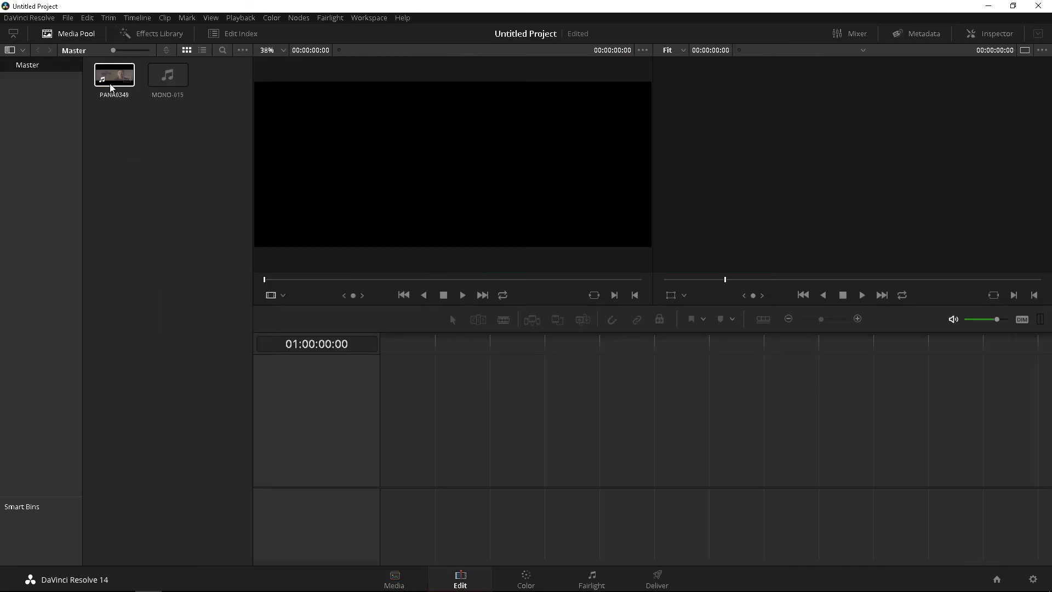
{"action": "left_click_drag", "start_coordinate": [112, 86], "coordinate": [353, 441]}
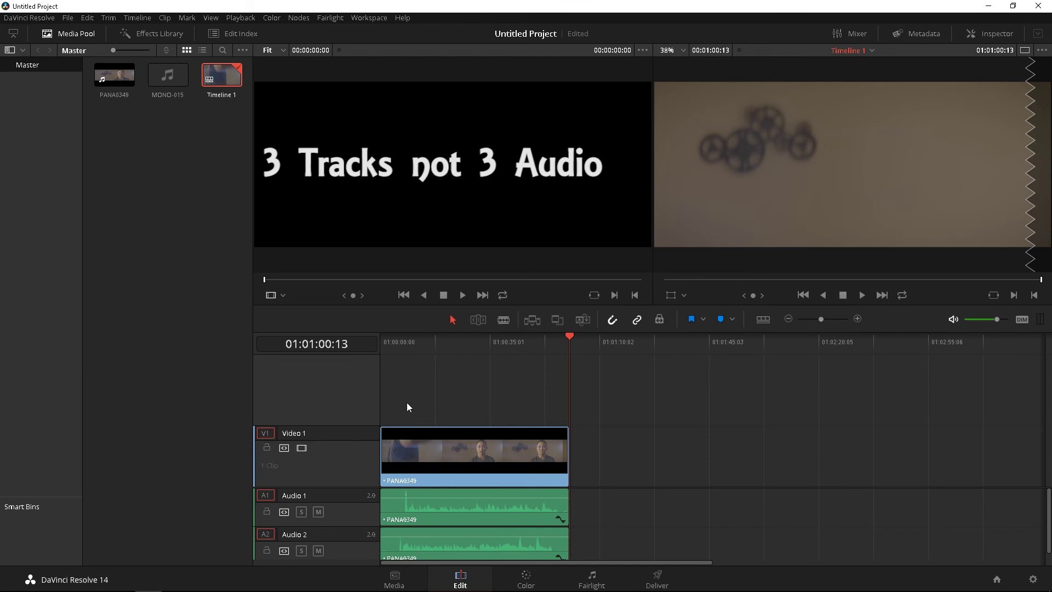
{"action": "left_click", "coordinate": [427, 464]}
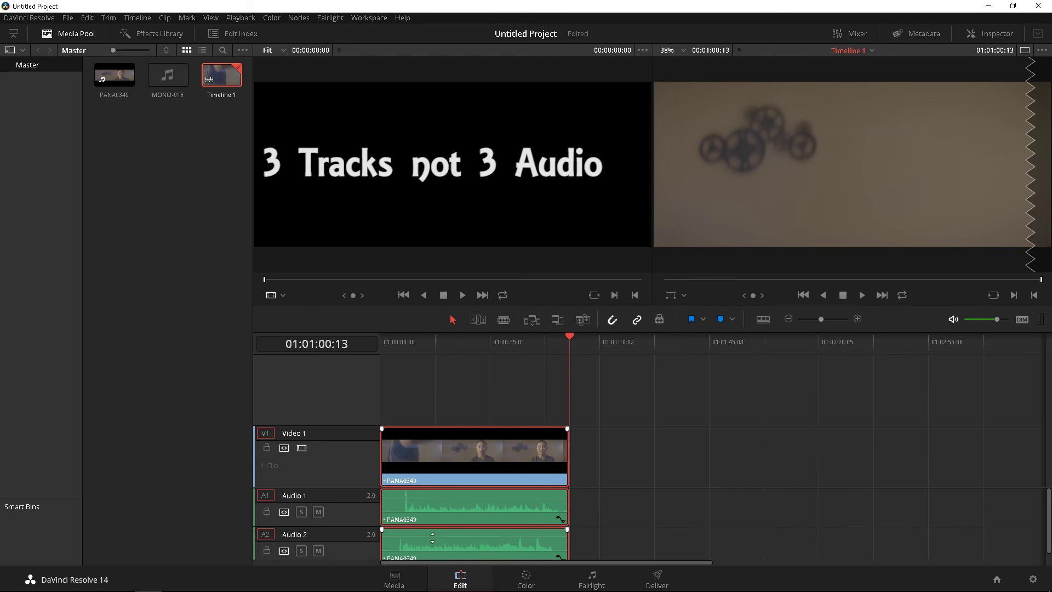
Set Linked Channels 1 and 2 of the PANA0349 timeline clip to Mute, then park at 01:00:06:07.
{"action": "right_click", "coordinate": [414, 478]}
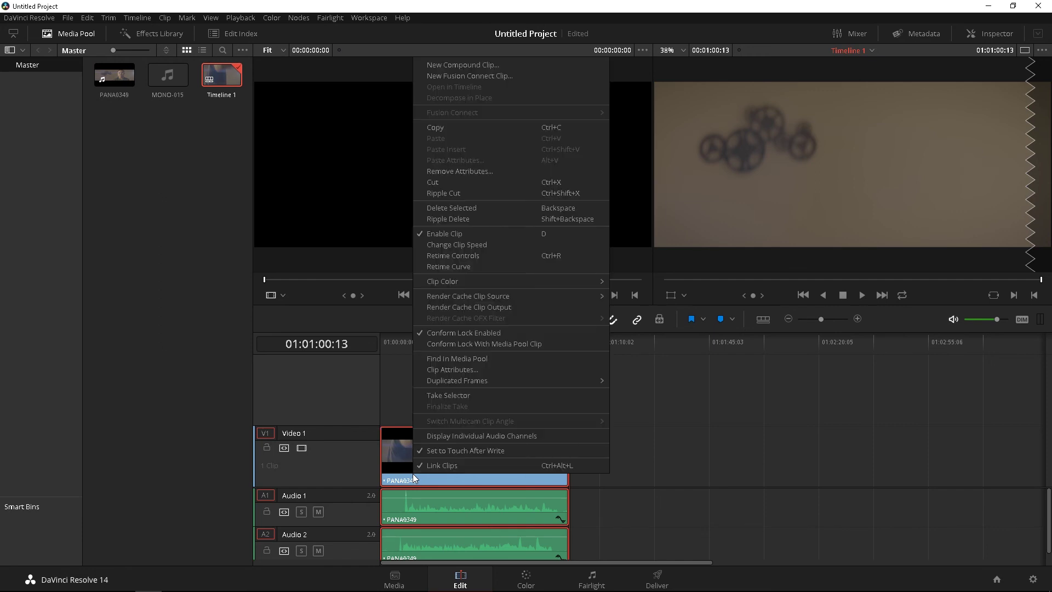
{"action": "left_click", "coordinate": [475, 370]}
{"action": "left_click", "coordinate": [502, 135]}
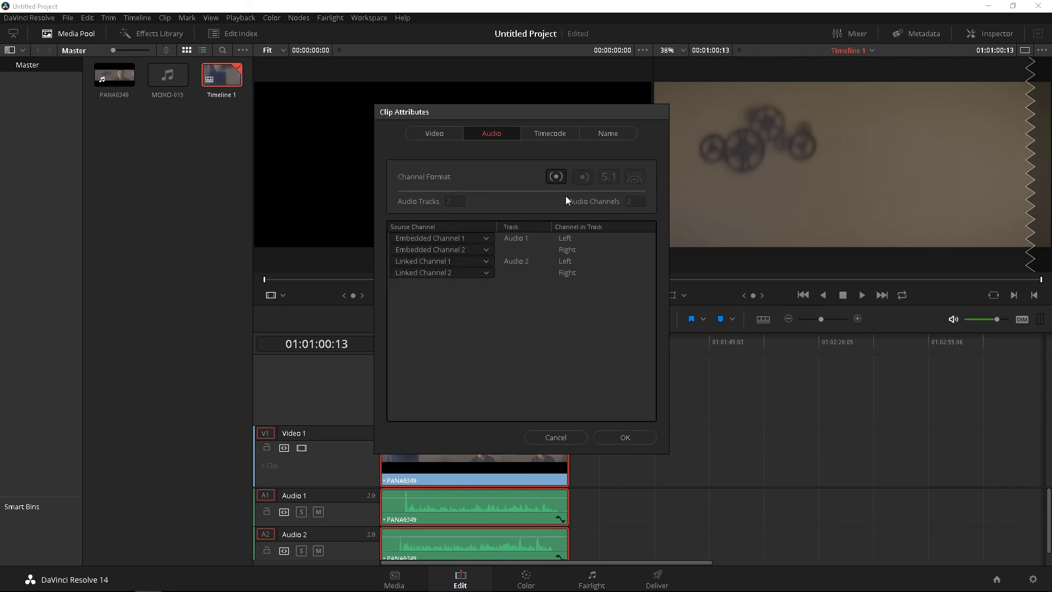
{"action": "left_click", "coordinate": [454, 264]}
{"action": "left_click", "coordinate": [446, 278]}
{"action": "left_click", "coordinate": [452, 274]}
{"action": "left_click", "coordinate": [449, 284]}
{"action": "left_click", "coordinate": [631, 440]}
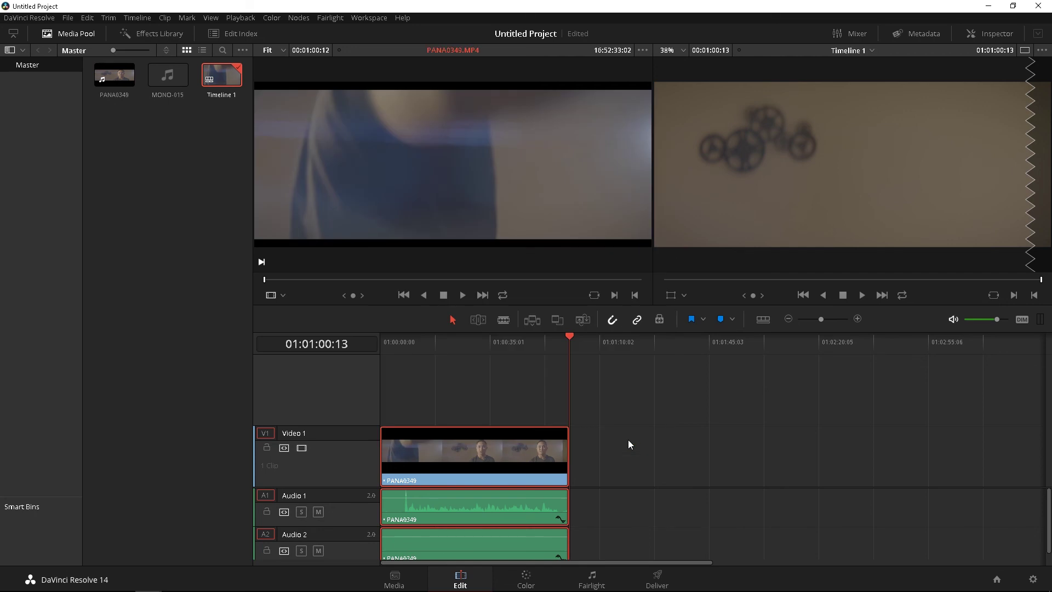
{"action": "scroll", "coordinate": [449, 542], "scroll_direction": "down", "scroll_amount": 1}
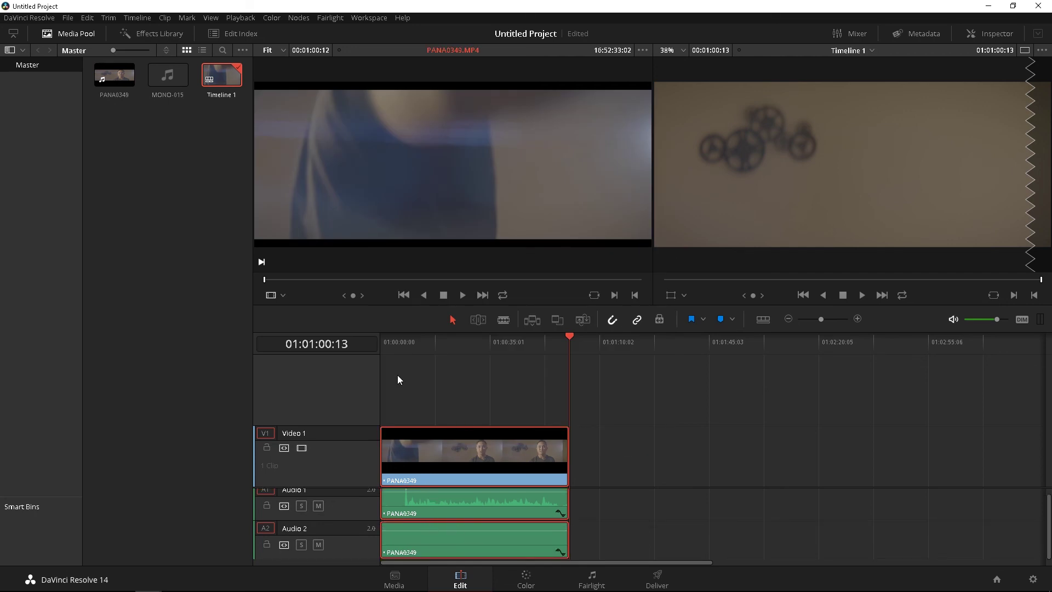
{"action": "left_click", "coordinate": [400, 342]}
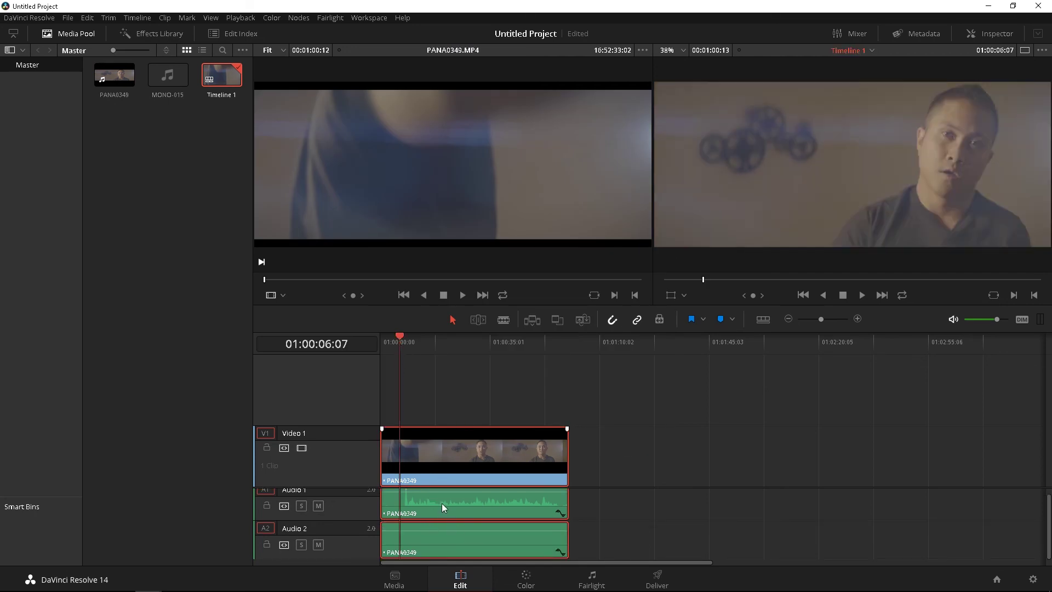
On the Media page, mute PANA0349's Linked Channels 1 and 2 and set Audio Tracks to 1.
{"action": "left_click", "coordinate": [403, 574]}
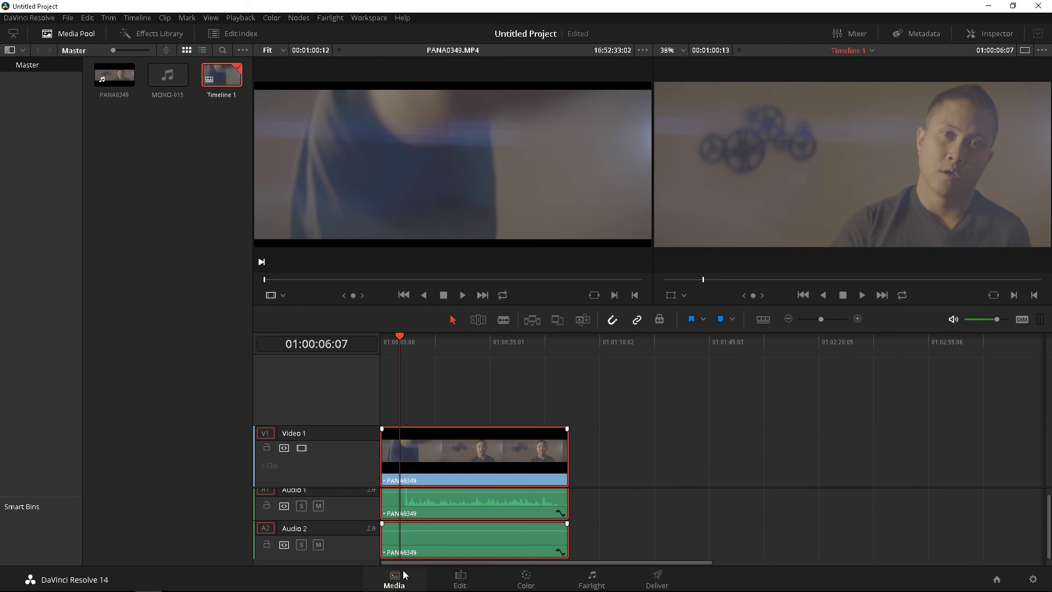
{"action": "left_click", "coordinate": [230, 439]}
{"action": "right_click", "coordinate": [183, 343]}
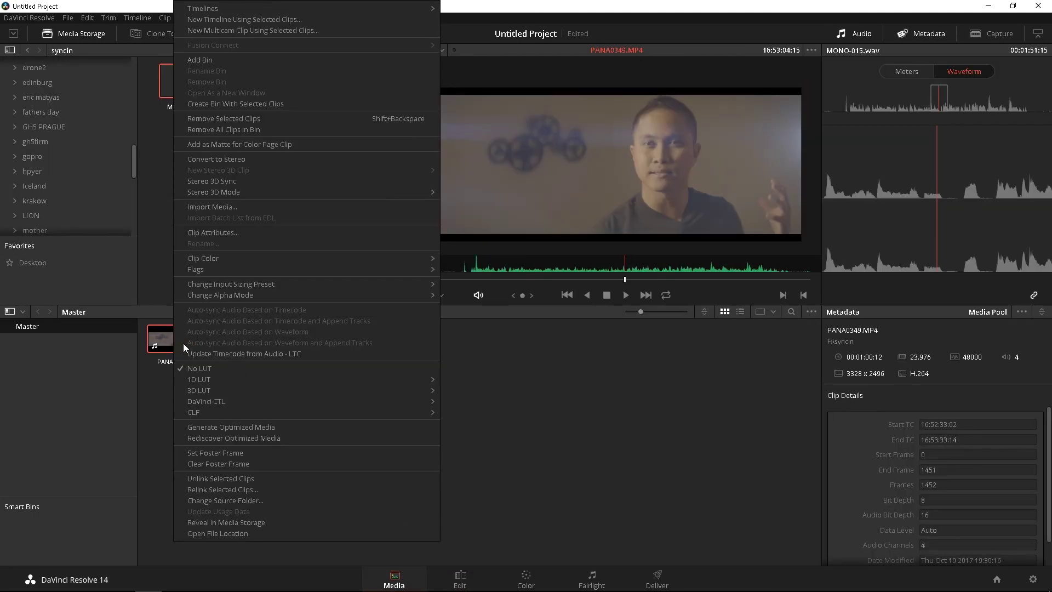
{"action": "left_click", "coordinate": [218, 232]}
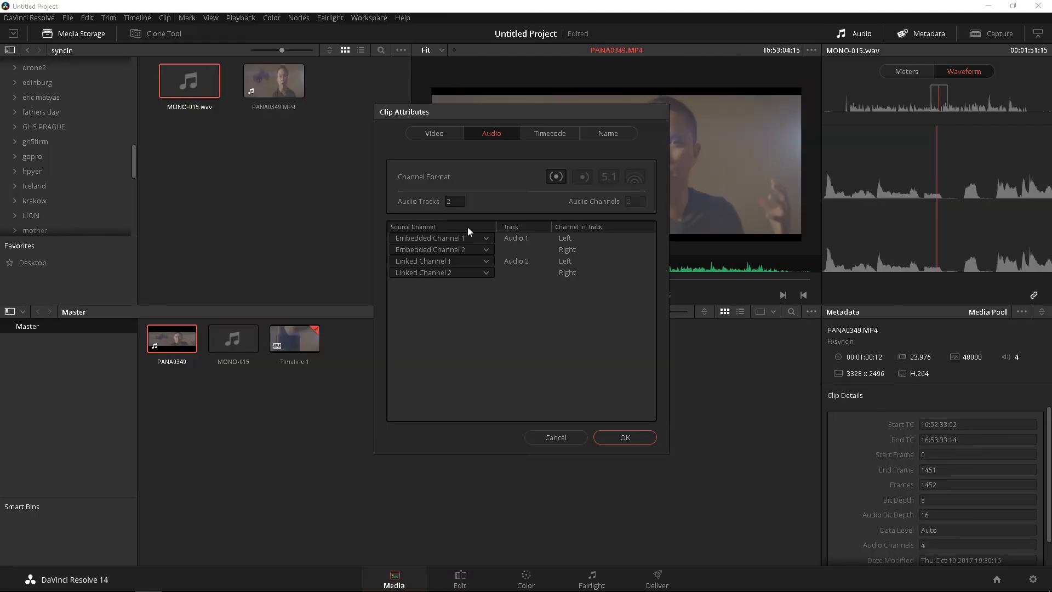
{"action": "left_click", "coordinate": [455, 271]}
{"action": "left_click", "coordinate": [446, 285]}
{"action": "left_click", "coordinate": [444, 264]}
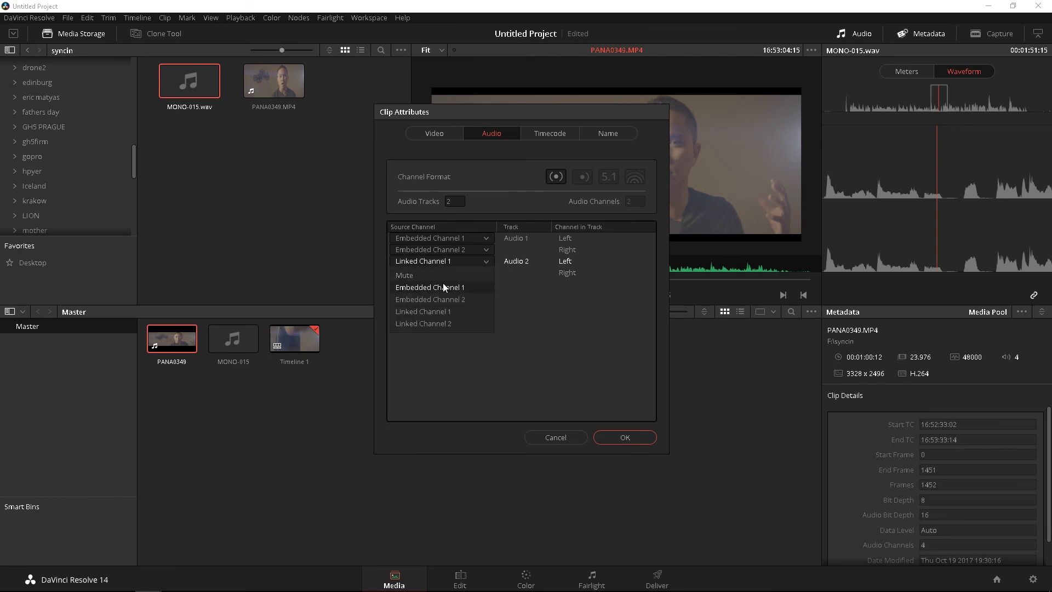
{"action": "left_click", "coordinate": [442, 276]}
{"action": "left_click", "coordinate": [449, 202]}
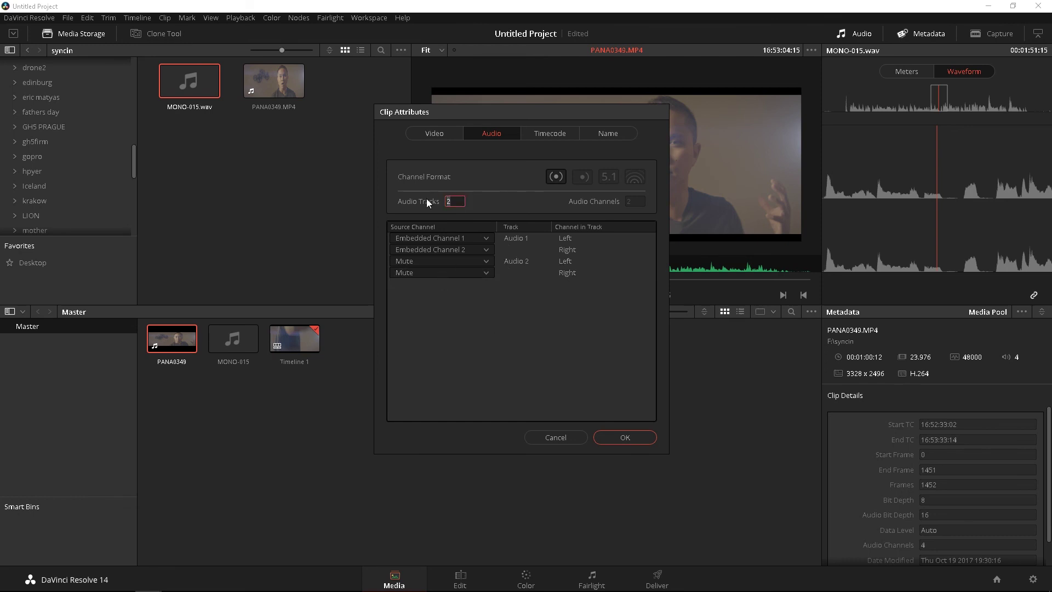
{"action": "type", "text": "1"}
{"action": "left_click", "coordinate": [618, 437]}
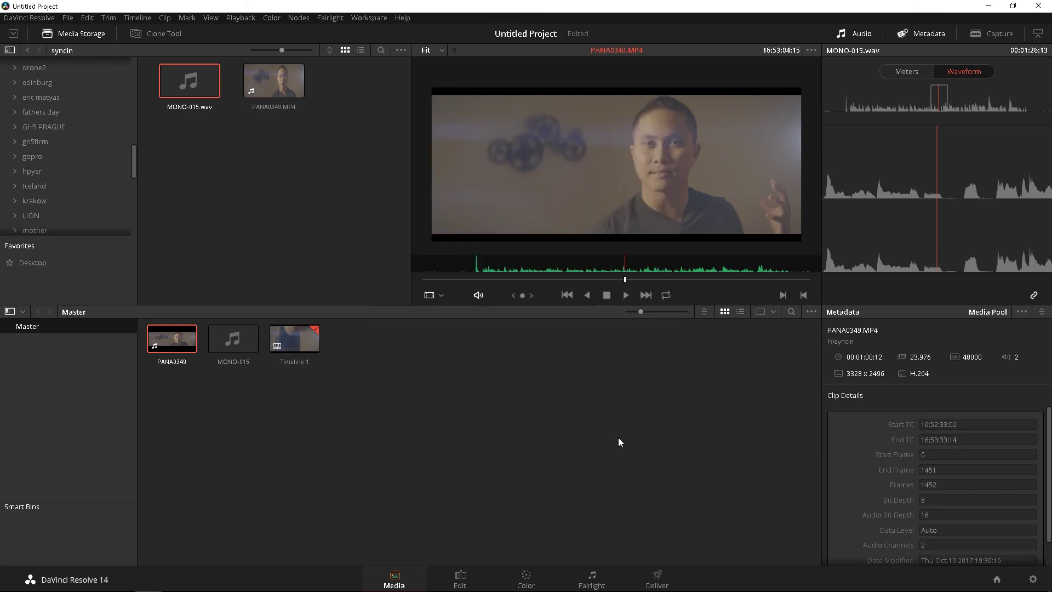
Replace the timeline clip with the updated PANA0349 on Video 1 and Audio 1, parking at 01:00:05:10.
{"action": "left_click", "coordinate": [461, 580]}
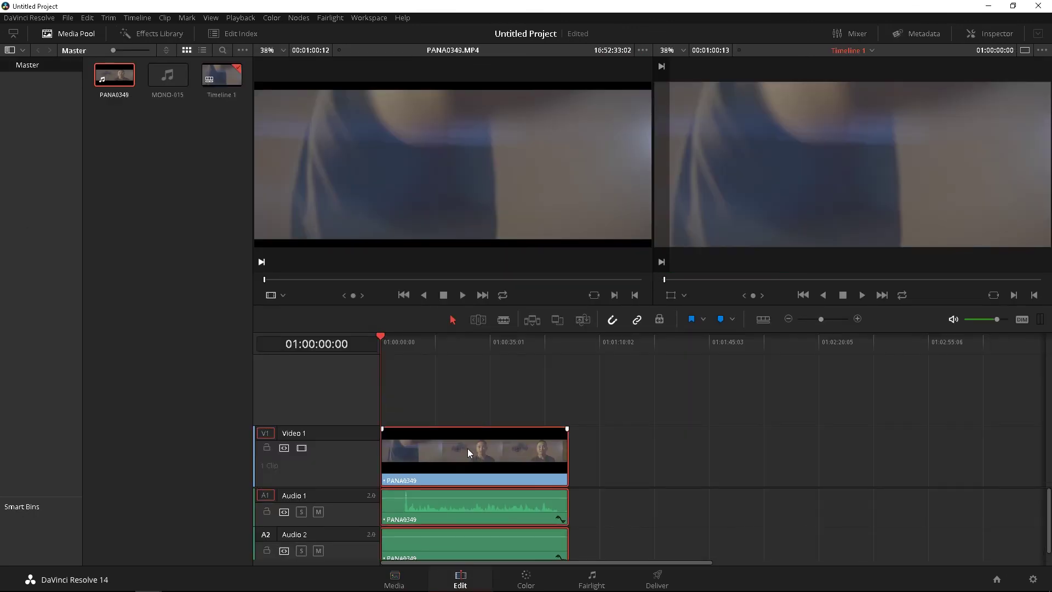
{"action": "key", "text": "Delete"}
{"action": "left_click_drag", "start_coordinate": [128, 82], "coordinate": [317, 479]}
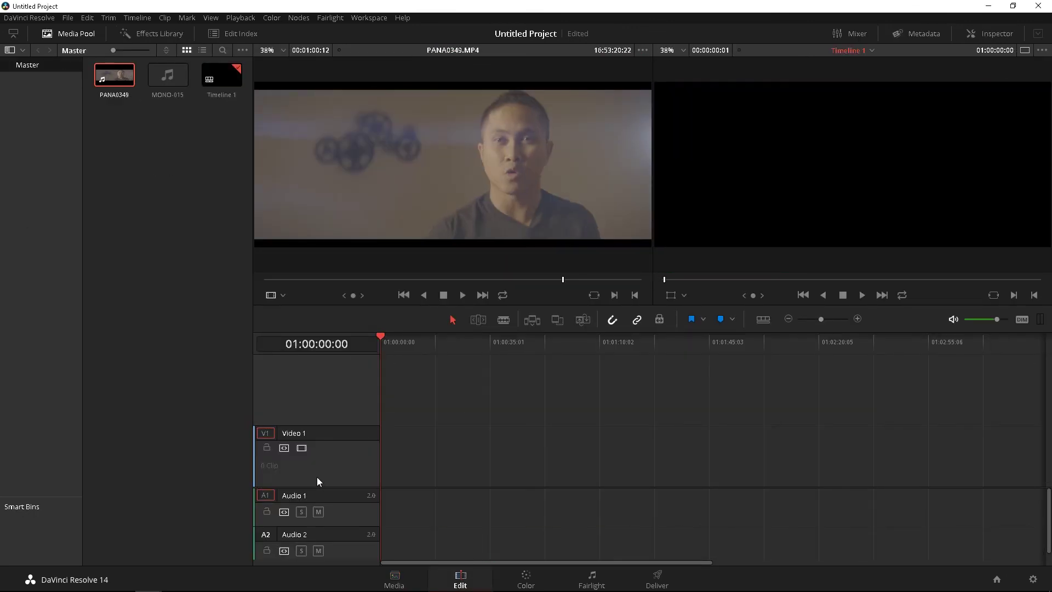
{"action": "left_click_drag", "start_coordinate": [99, 94], "coordinate": [340, 450]}
{"action": "left_click", "coordinate": [397, 341]}
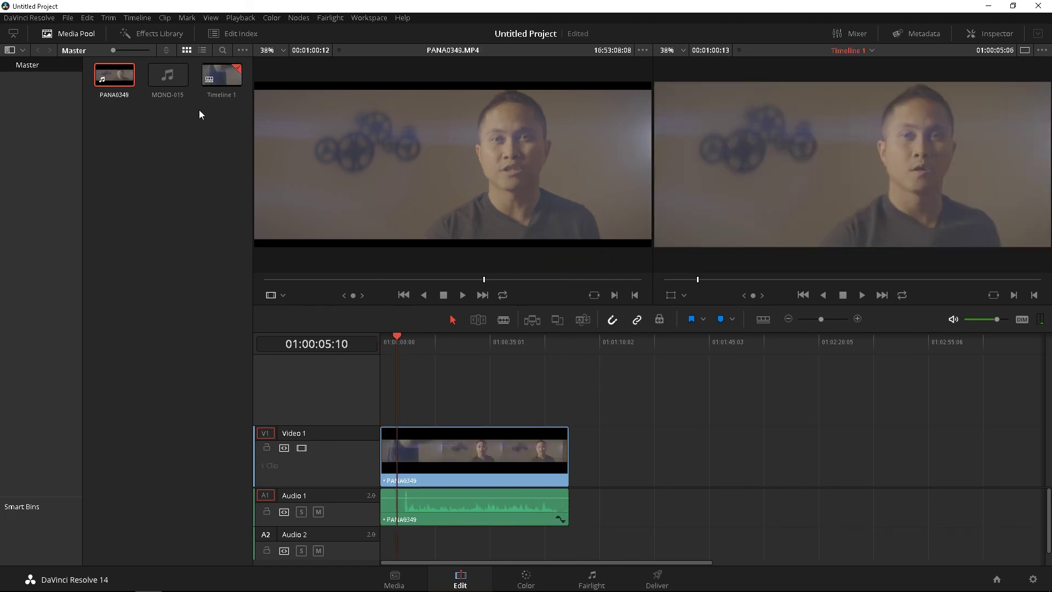
Place the MONO-015 audio clip on Audio 2 at the start of the timeline.
{"action": "left_click", "coordinate": [169, 77]}
{"action": "left_click_drag", "start_coordinate": [620, 408], "coordinate": [339, 502]}
{"action": "key", "text": "End"}
{"action": "key", "text": "ctrl+equal"}
{"action": "key", "text": "ctrl+equal"}
{"action": "key", "text": "ctrl+equal"}
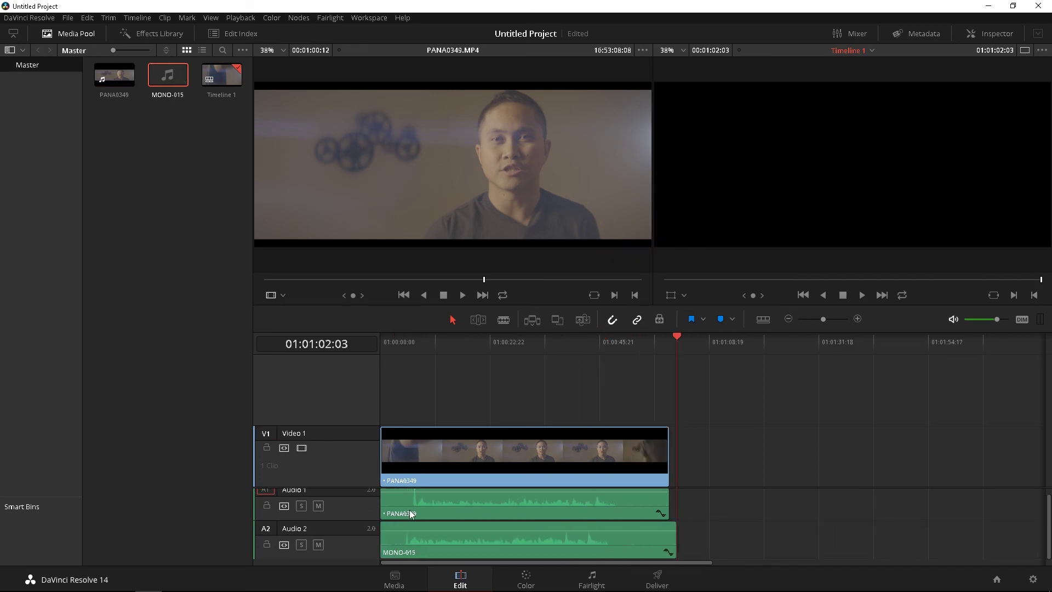
Slide MONO-015 slightly later so its waveform lines up with the camera audio.
{"action": "key", "text": "ctrl+equal"}
{"action": "key", "text": "ctrl+equal"}
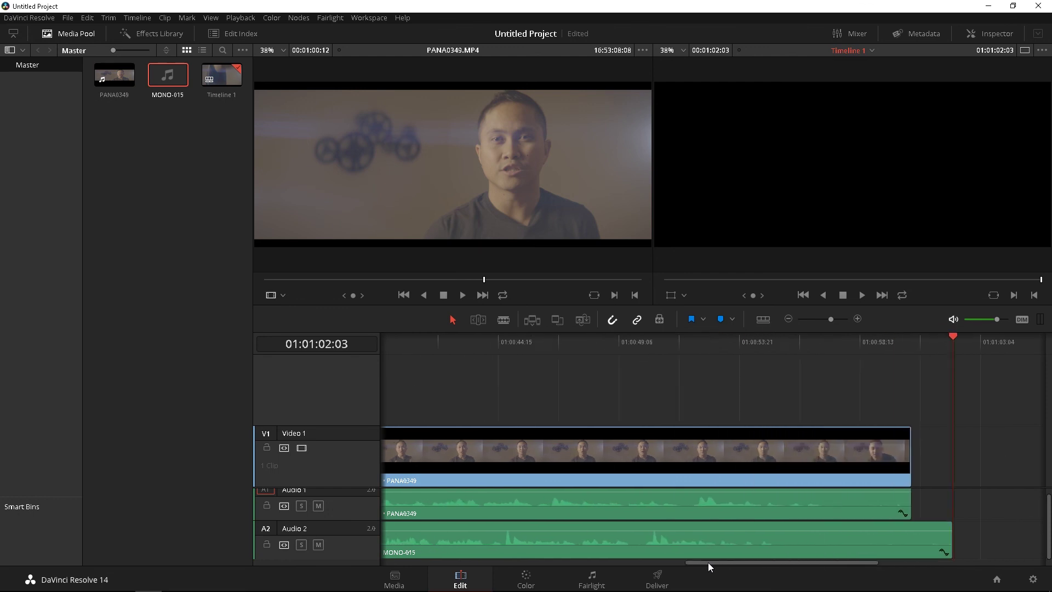
{"action": "key", "text": "ctrl+minus"}
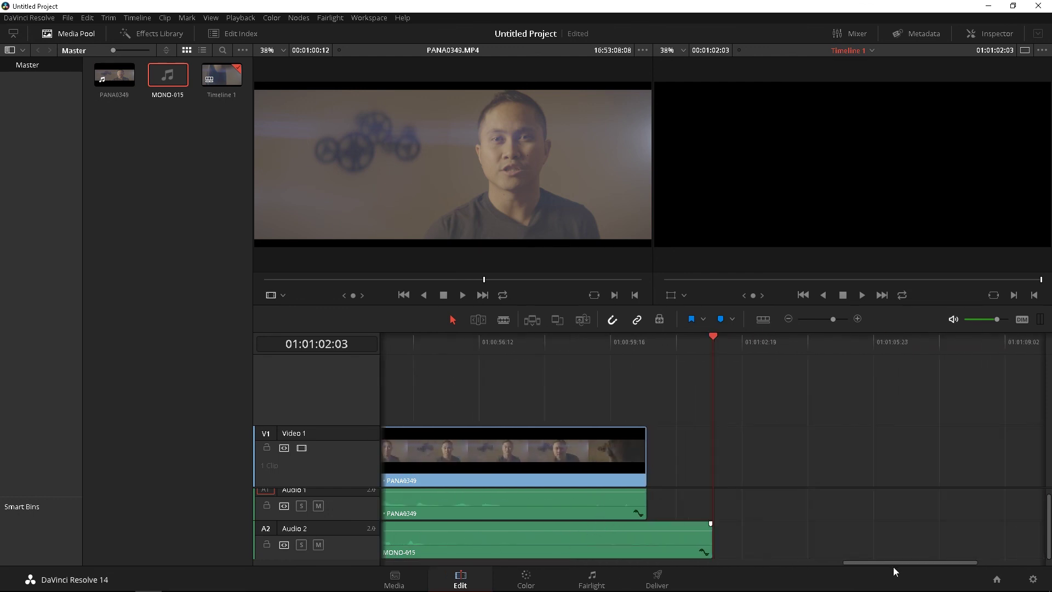
{"action": "left_click_drag", "start_coordinate": [893, 563], "coordinate": [421, 562]}
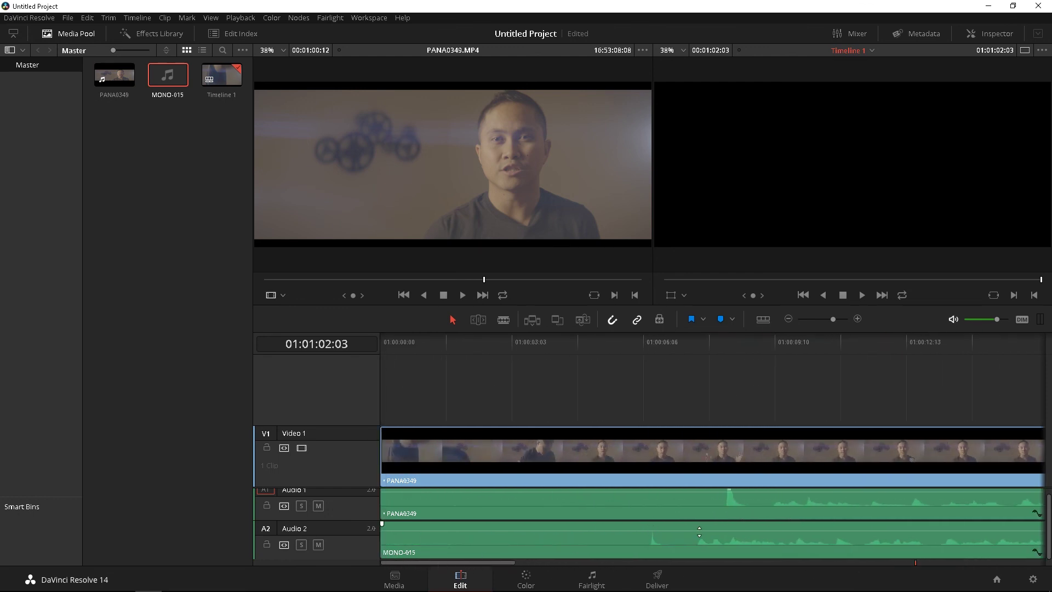
{"action": "left_click_drag", "start_coordinate": [700, 531], "coordinate": [770, 534]}
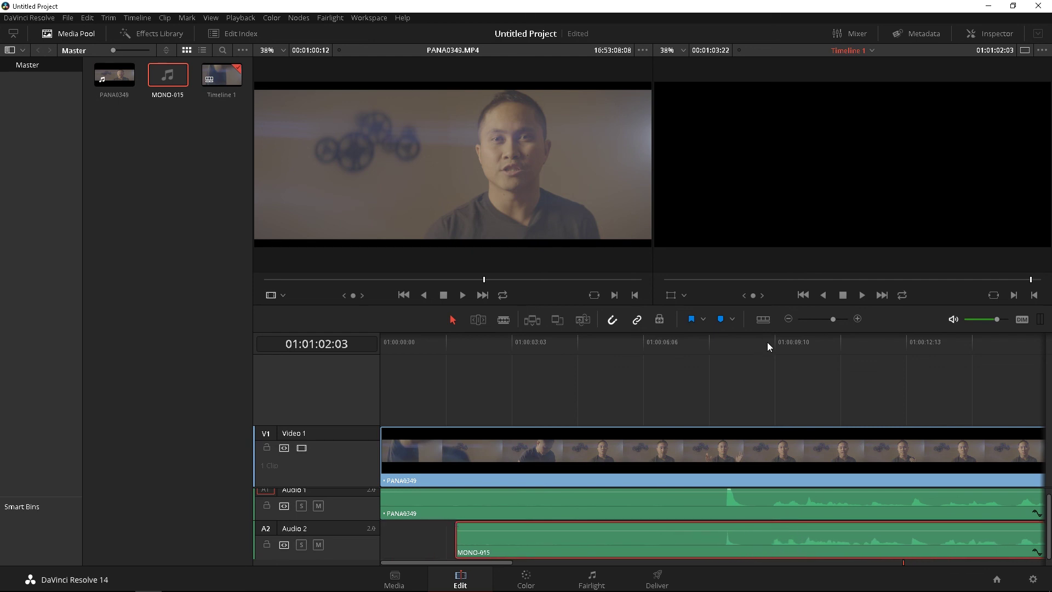
Park the playhead at 01:00:09:09 and mute the camera scratch track on Audio 1.
{"action": "left_click_drag", "start_coordinate": [769, 344], "coordinate": [772, 346]}
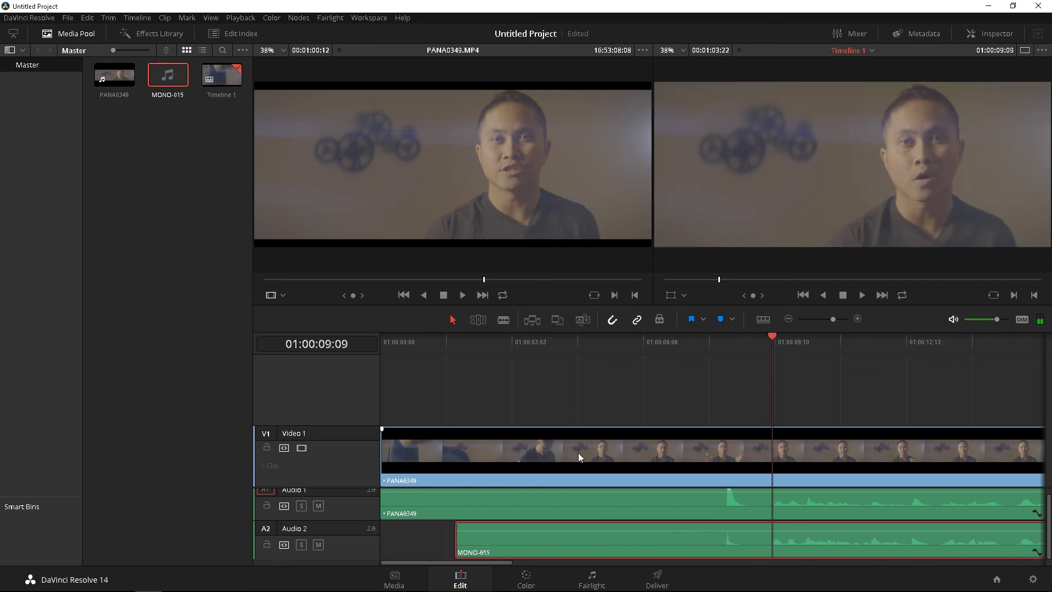
{"action": "left_click", "coordinate": [319, 505]}
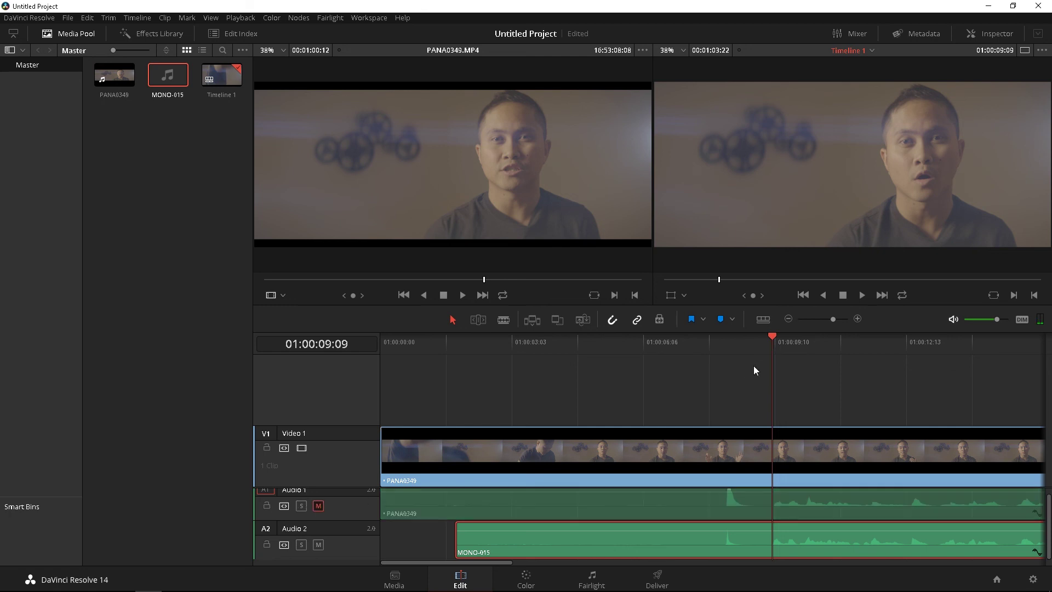
{"action": "scroll", "coordinate": [754, 366], "scroll_direction": "down", "scroll_amount": 3}
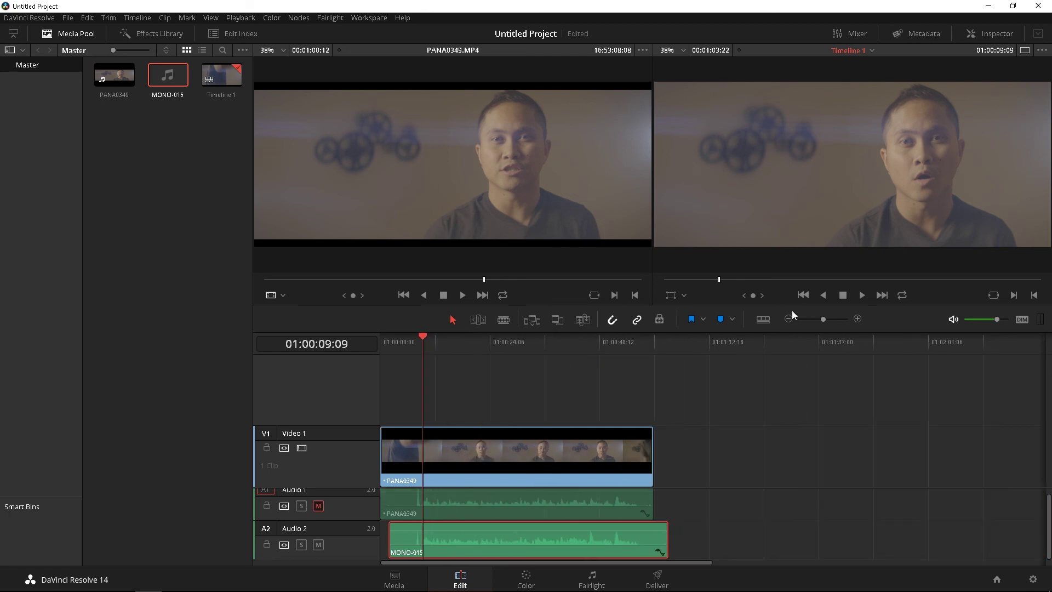